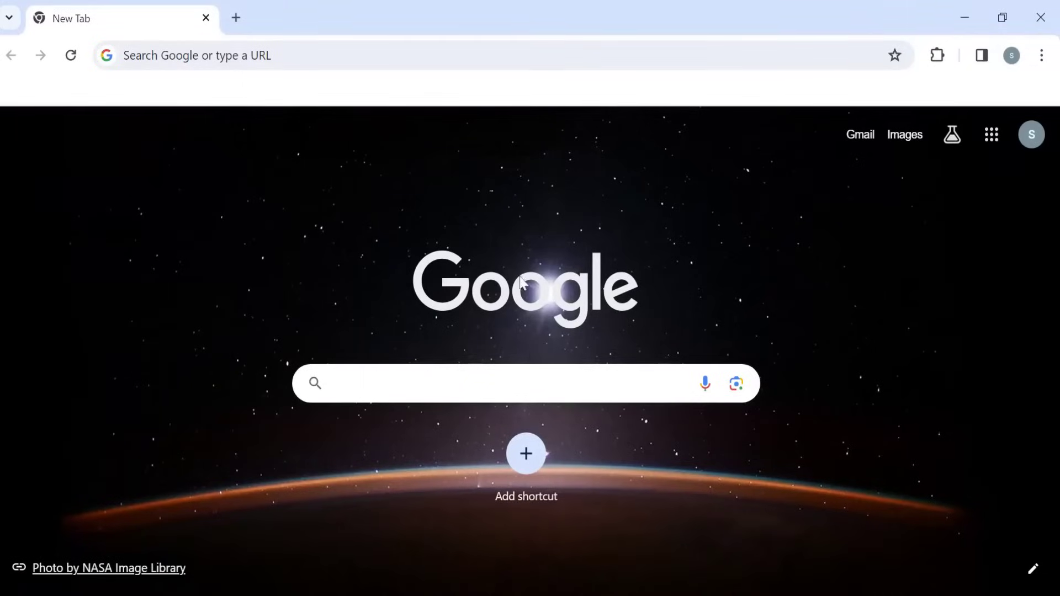
type("google")
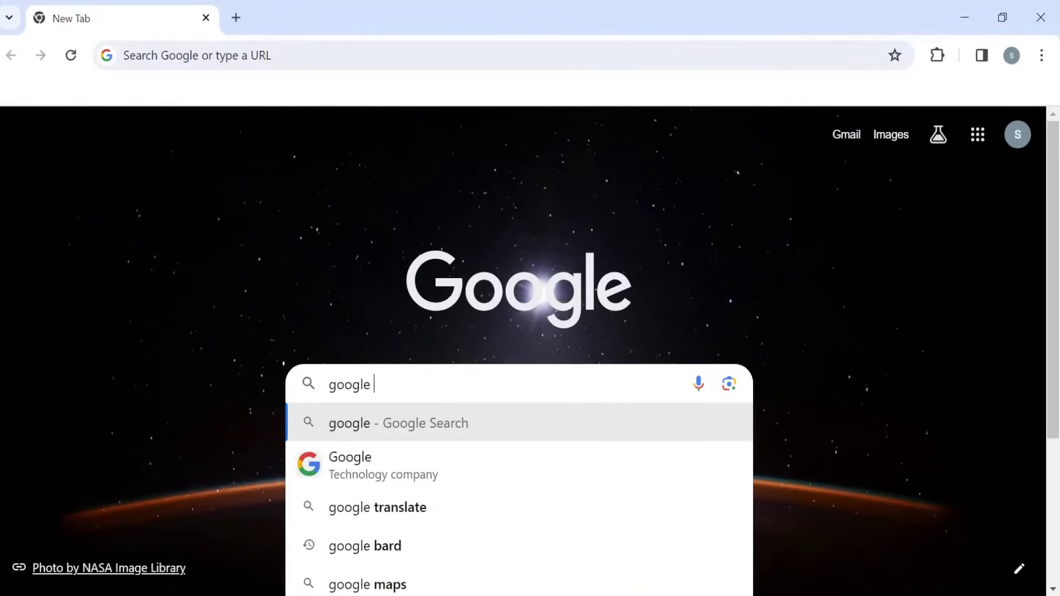
type(" bard")
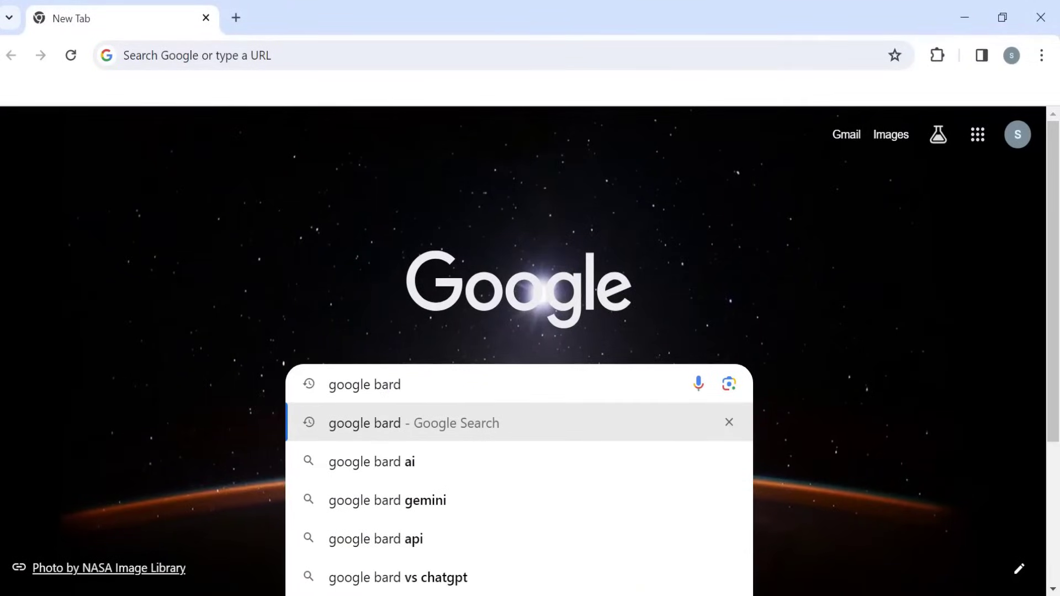
- Search Google for 'google bard' and open the 'Bard - Chat Based AI Tool from Google' result
key("Return")
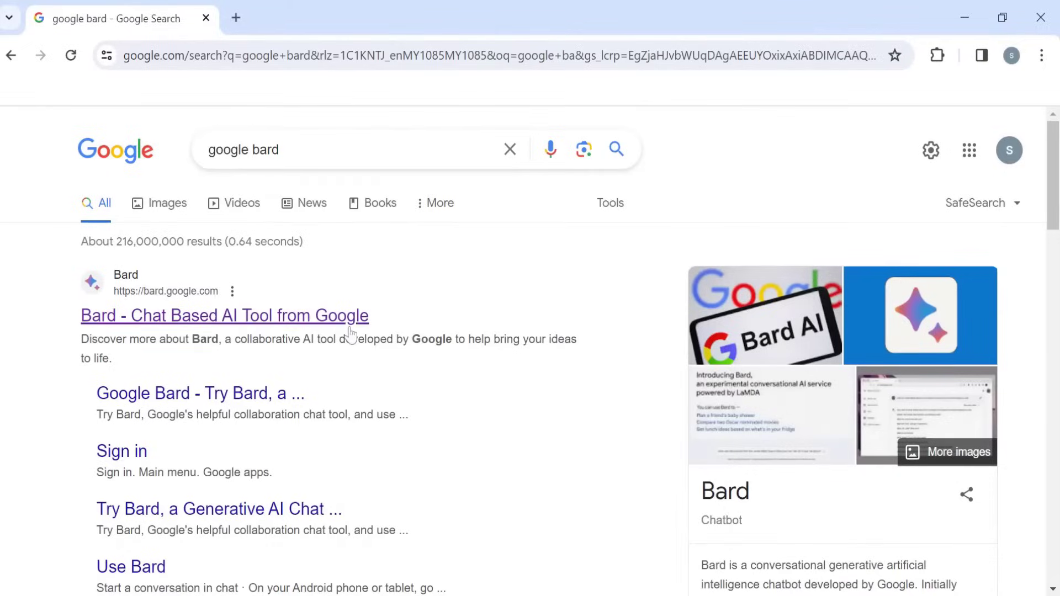
left_click(350, 325)
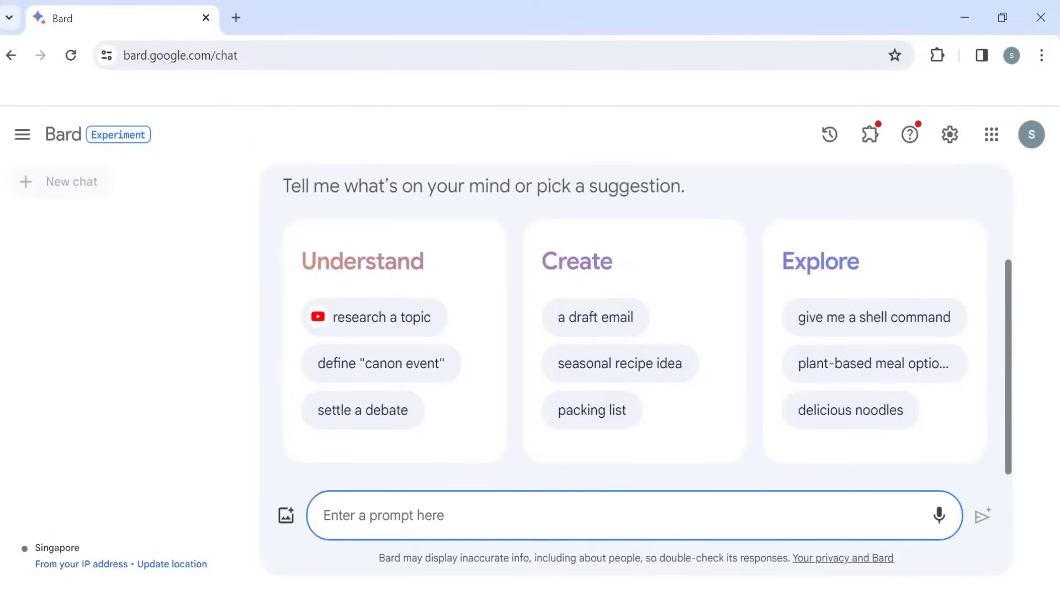
type("@")
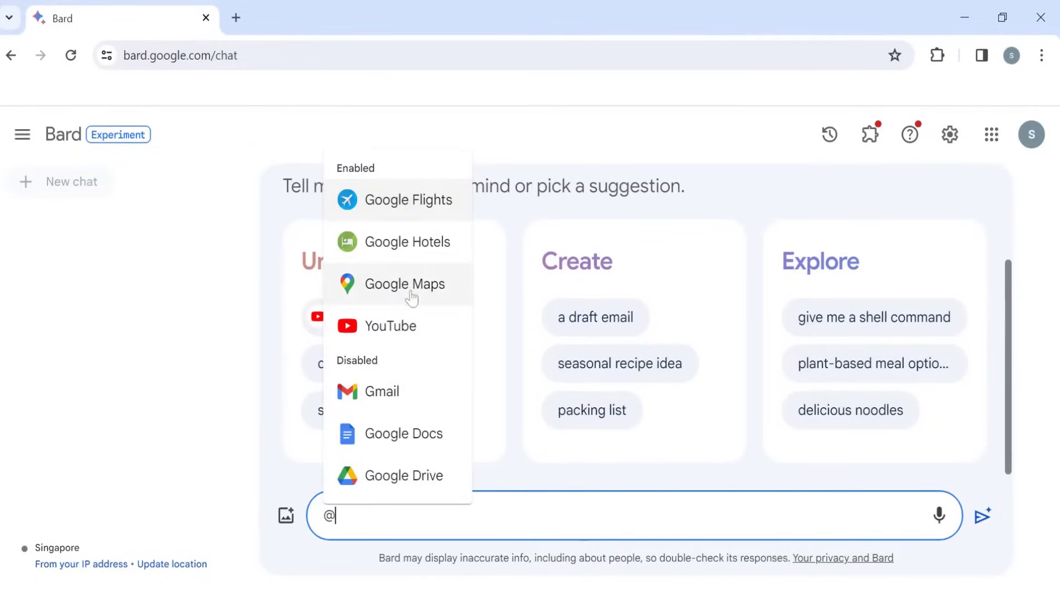
left_click(454, 207)
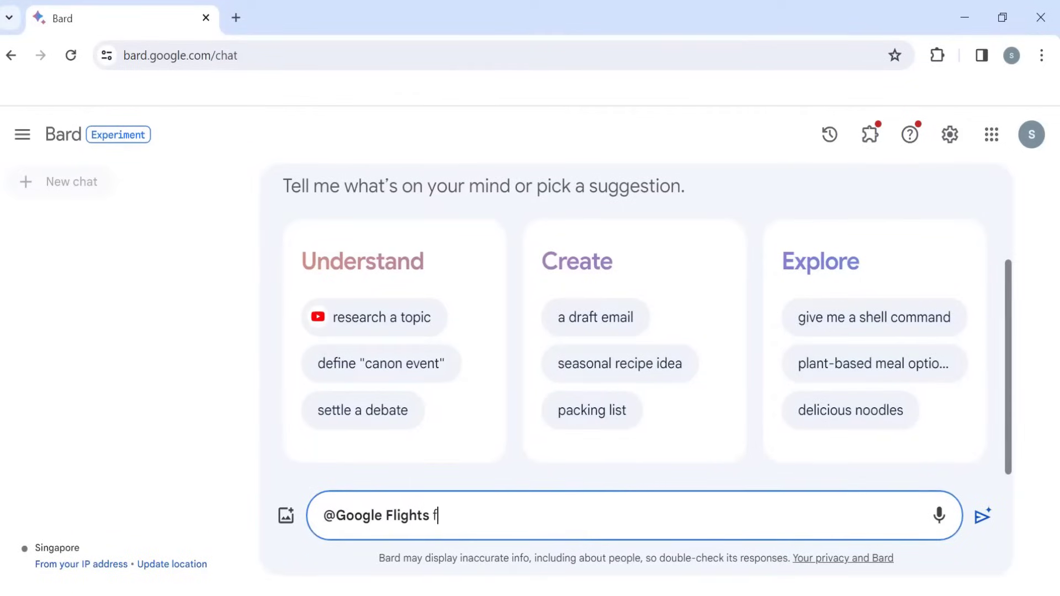
type("ind me the cheape")
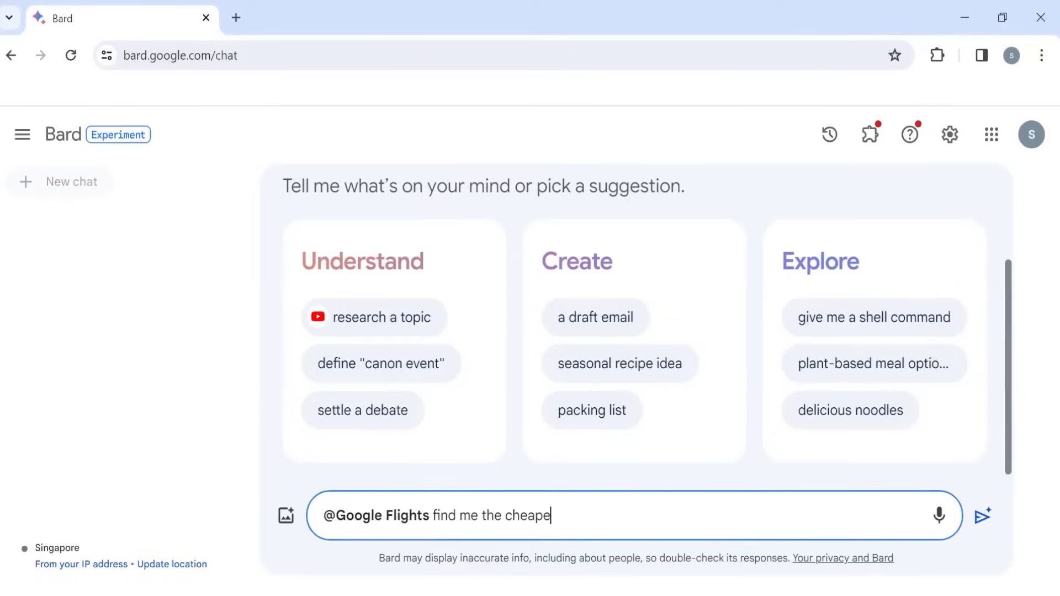
type("one way")
type(" ticket ")
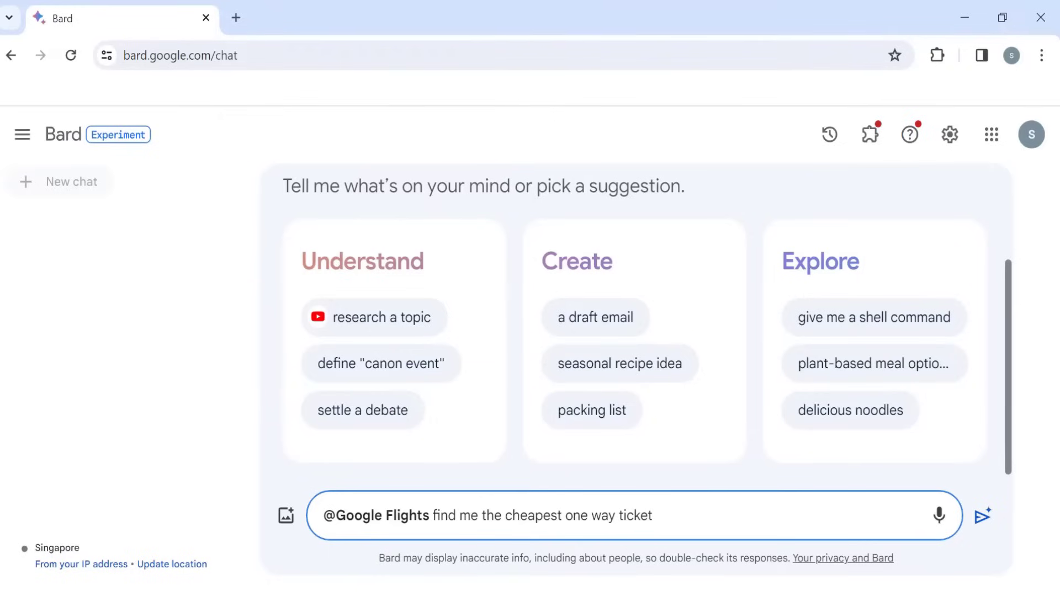
type("from singap")
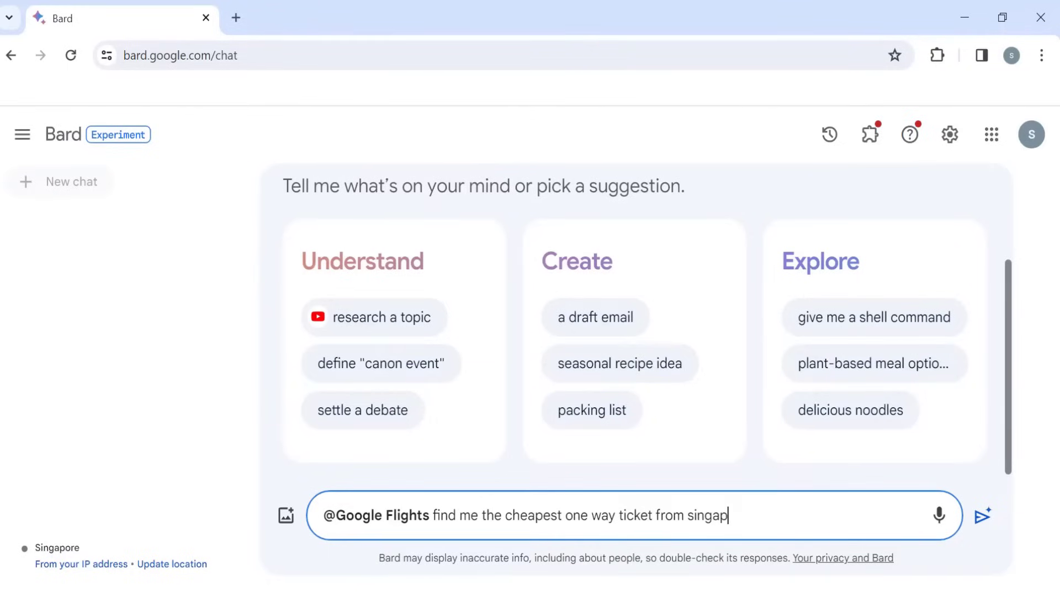
type("ore to new")
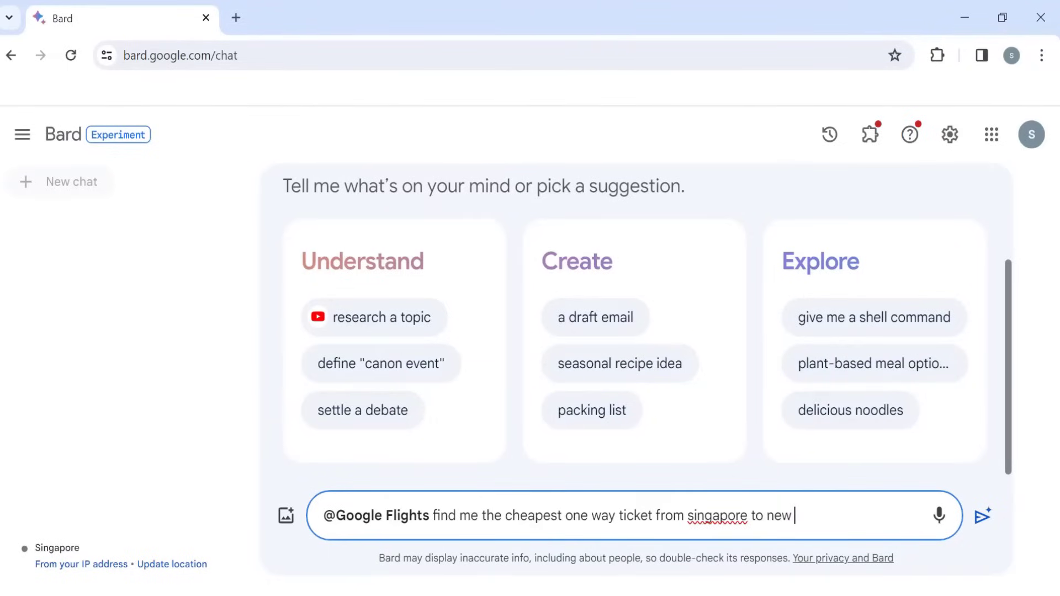
type("yor")
type("k on ")
type("2oth ")
type("0th de")
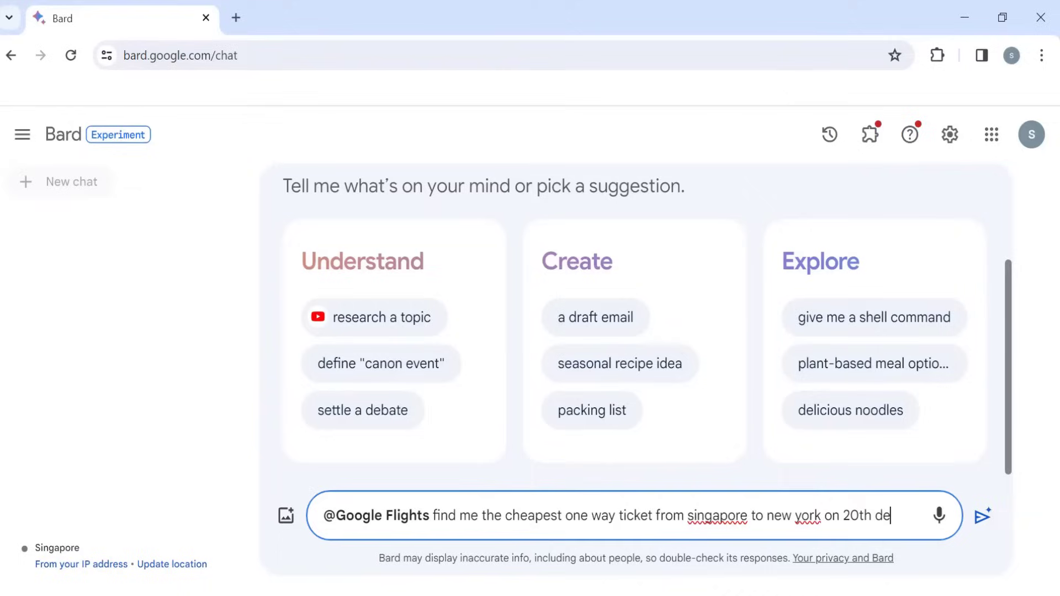
type(" 2023")
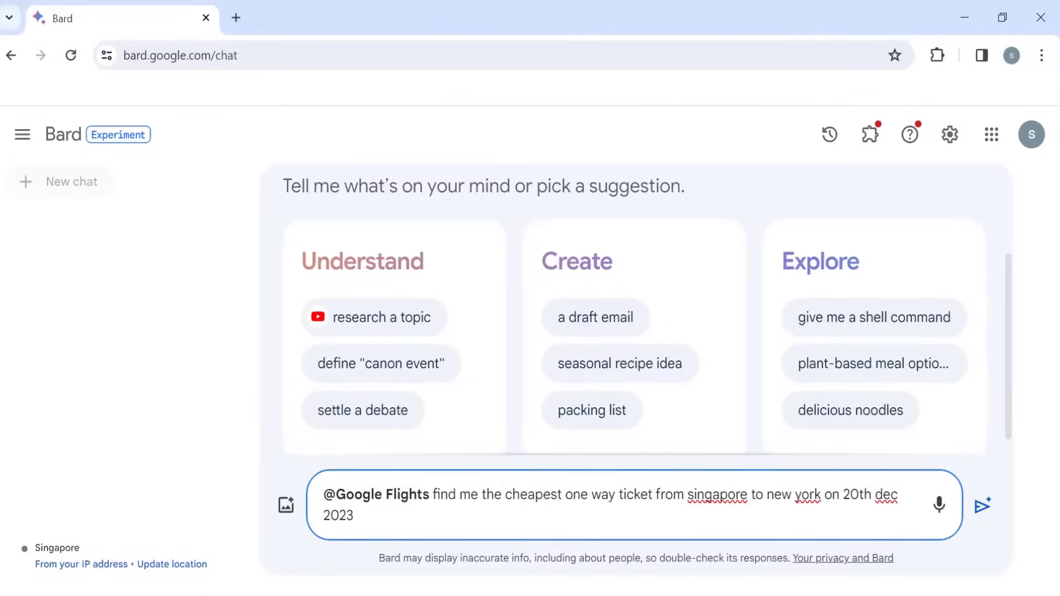
key("Return")
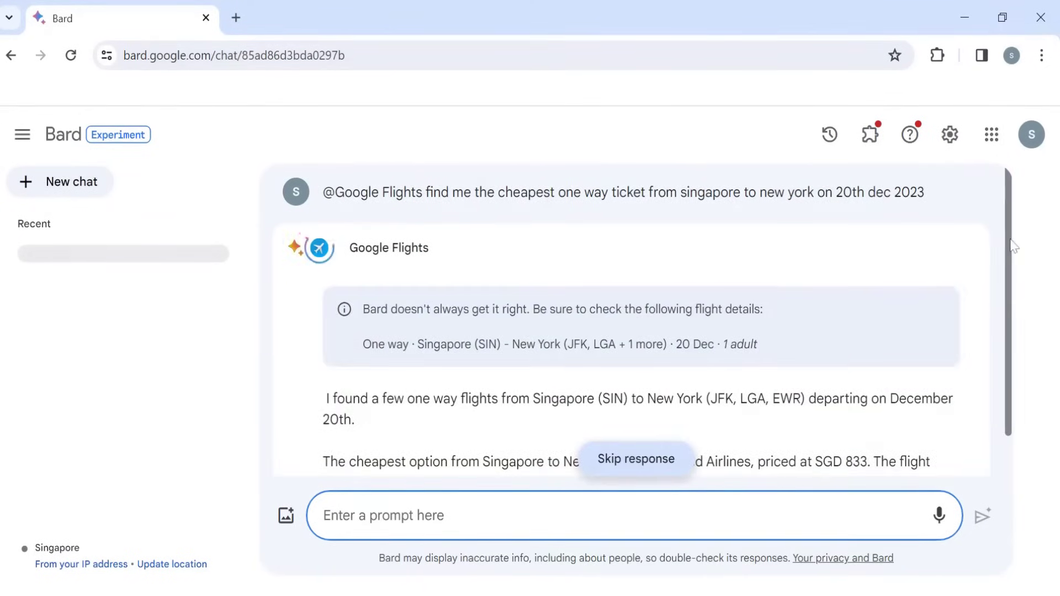
left_click_drag(1012, 251, 1012, 337)
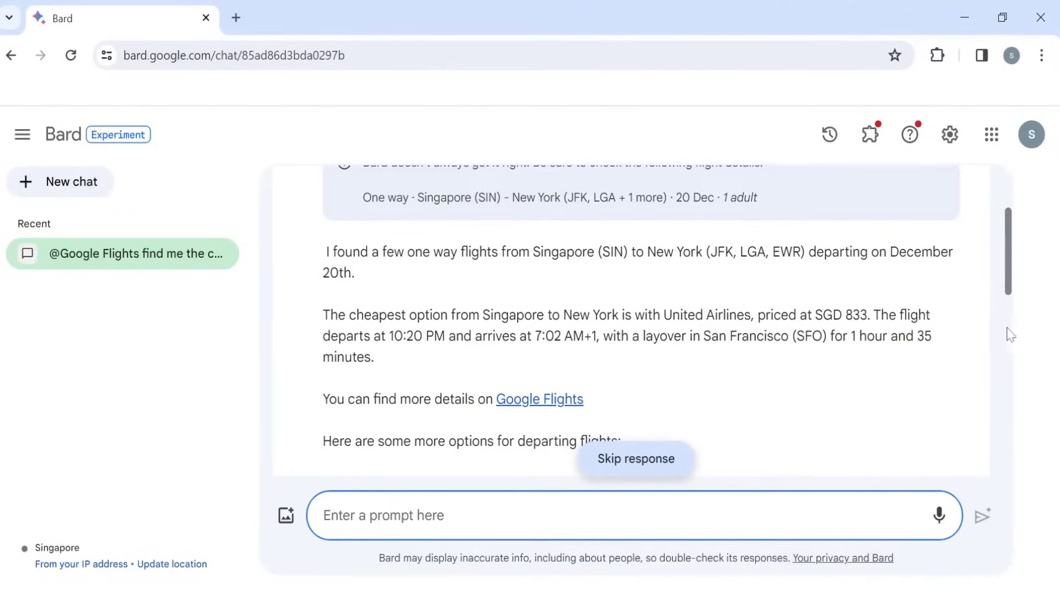
- Highlight the cheapest option, United Airlines at SGD 833 via San Francisco
left_click_drag(323, 315, 431, 361)
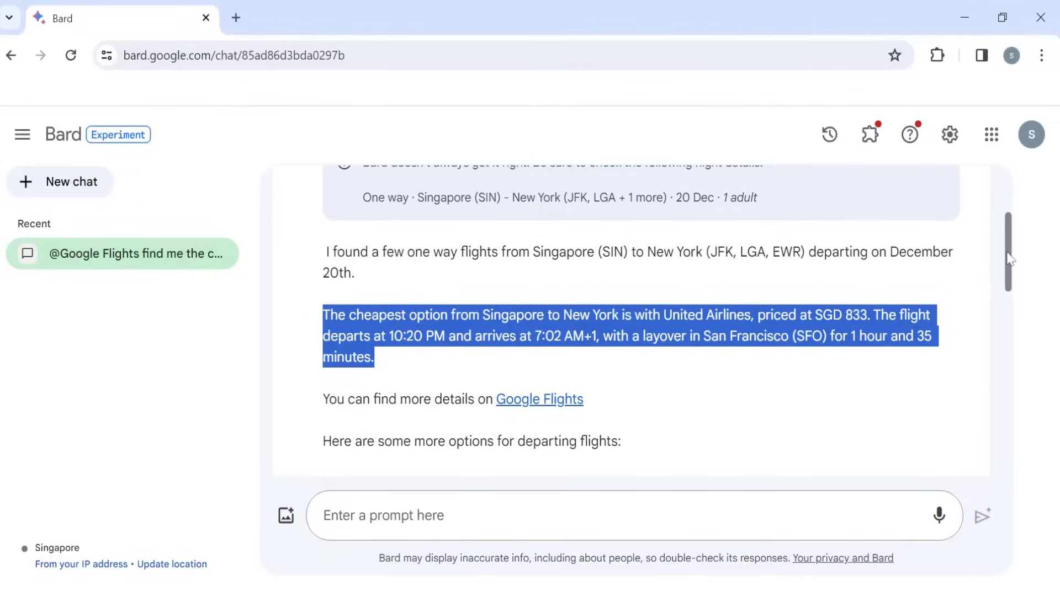
left_click_drag(1009, 253, 1011, 440)
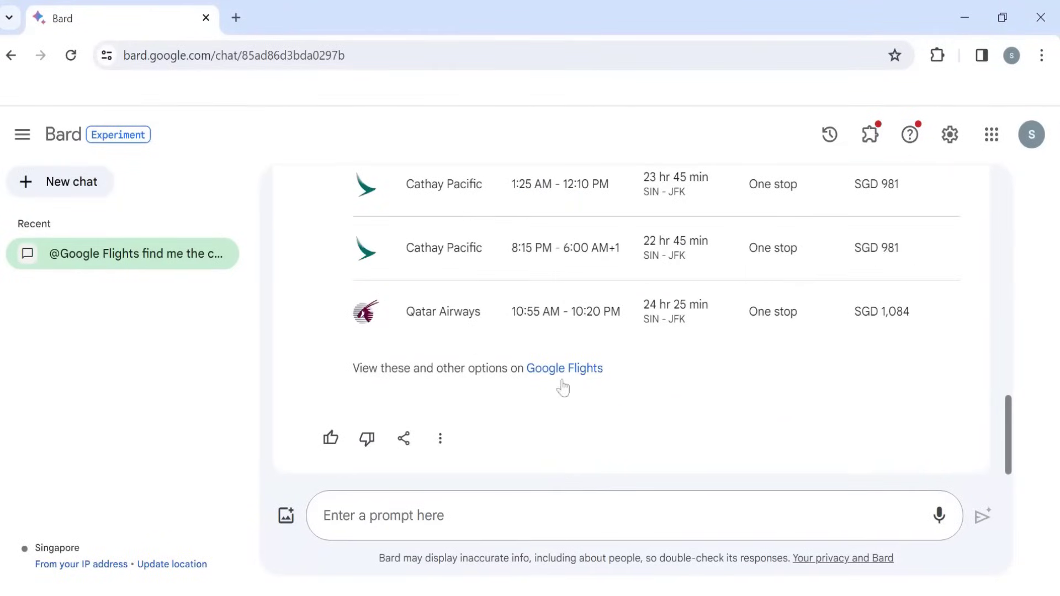
- Send 'prefer with evening flight' and highlight Saudia at SGD 835 as cheapest
left_click(580, 515)
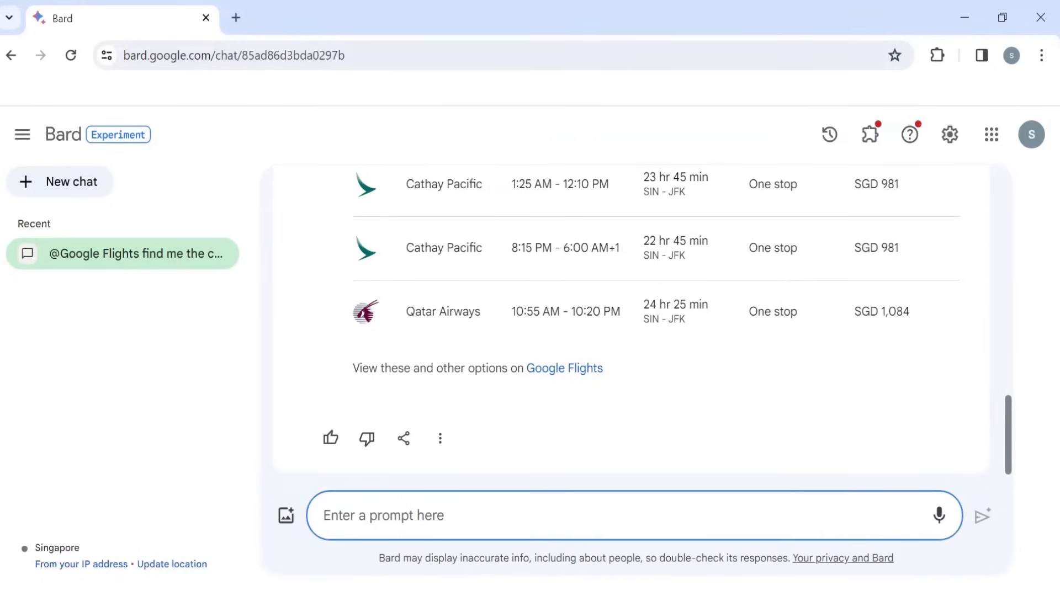
type("pre")
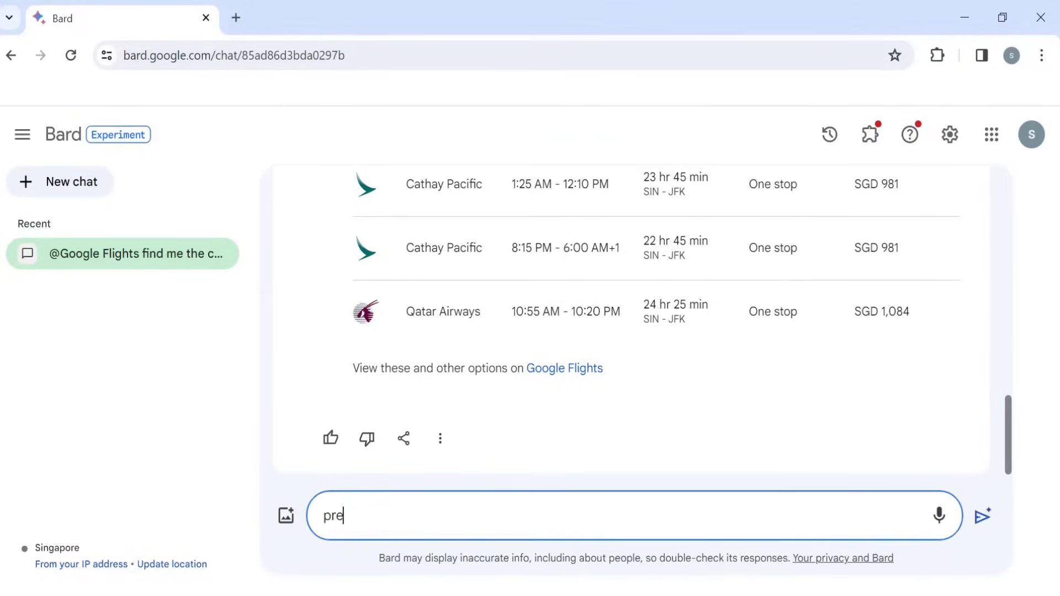
type("fer ")
type("with ev")
type("ening flight")
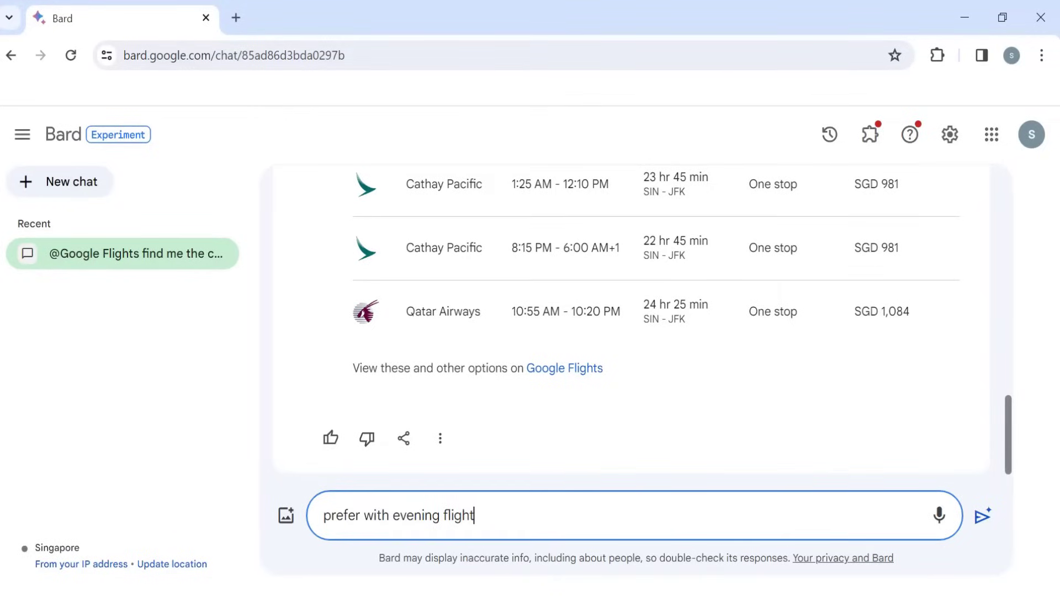
key("Return")
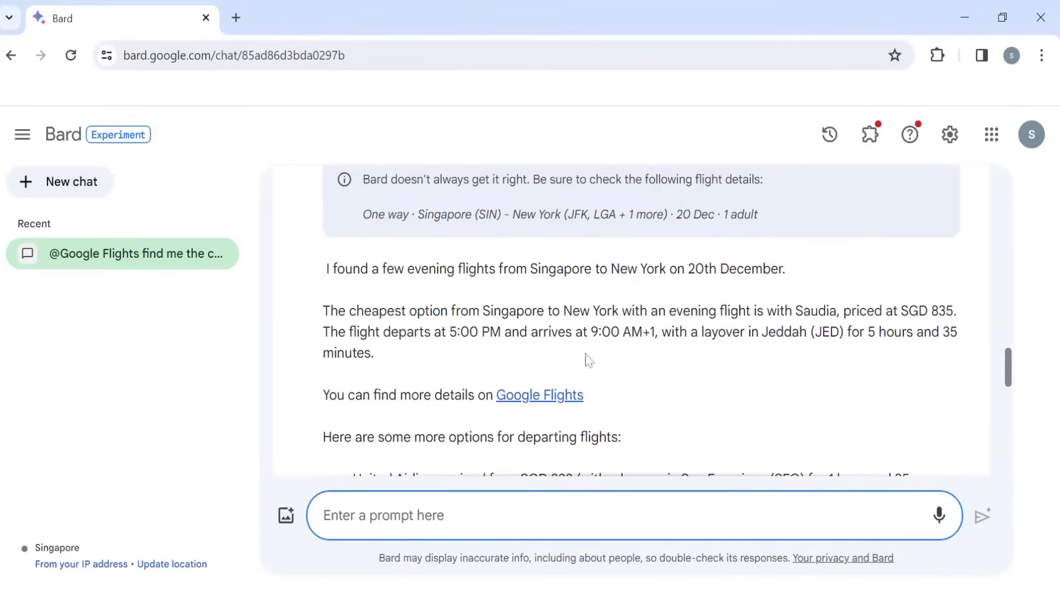
left_click_drag(323, 310, 450, 359)
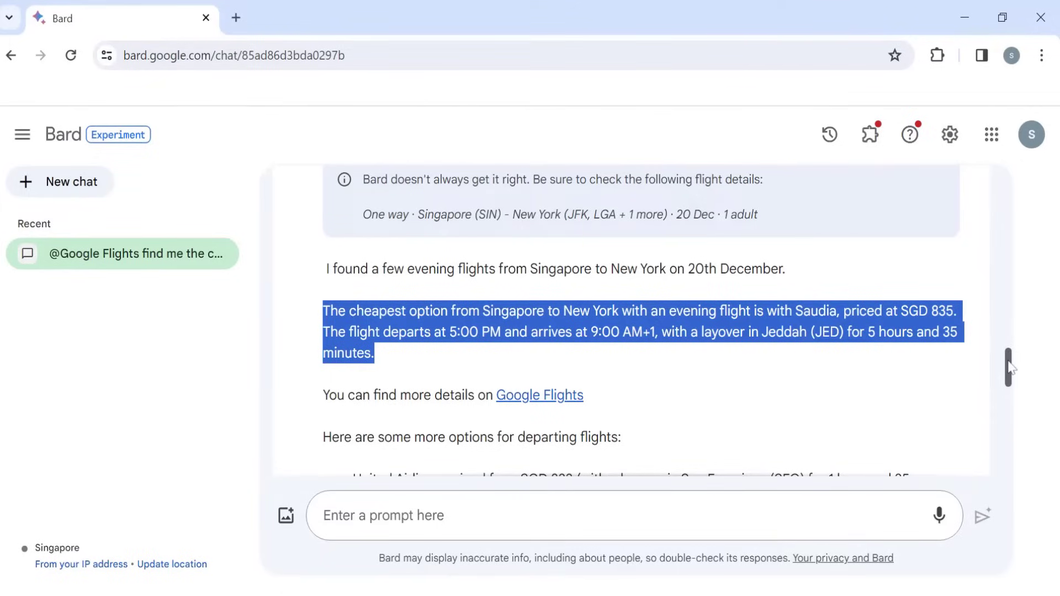
left_click_drag(1011, 368, 1012, 401)
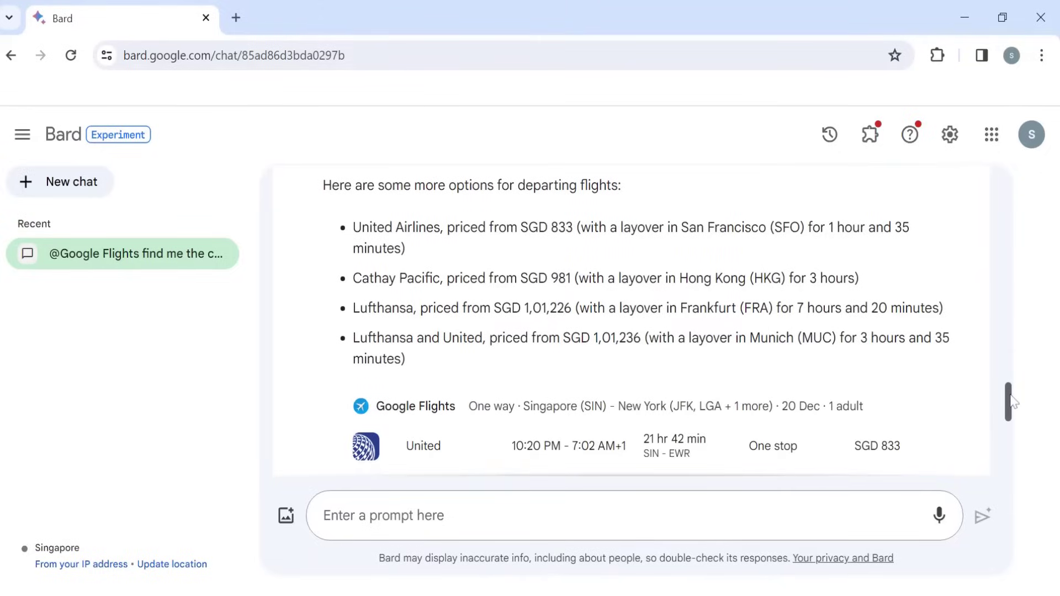
scroll(630, 323, "down", 3)
scroll(630, 324, "down", 2)
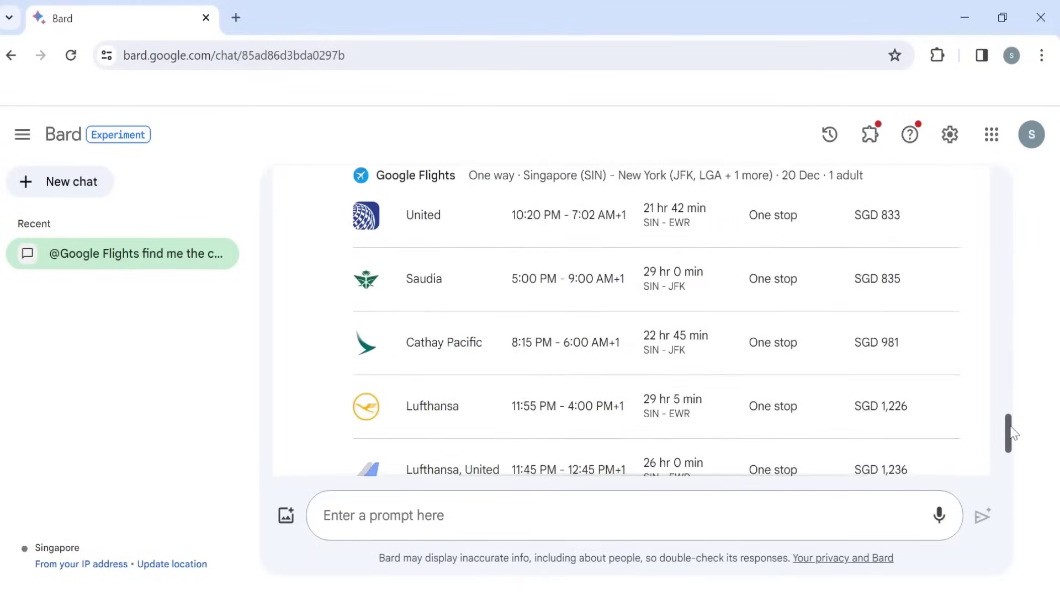
left_click(530, 519)
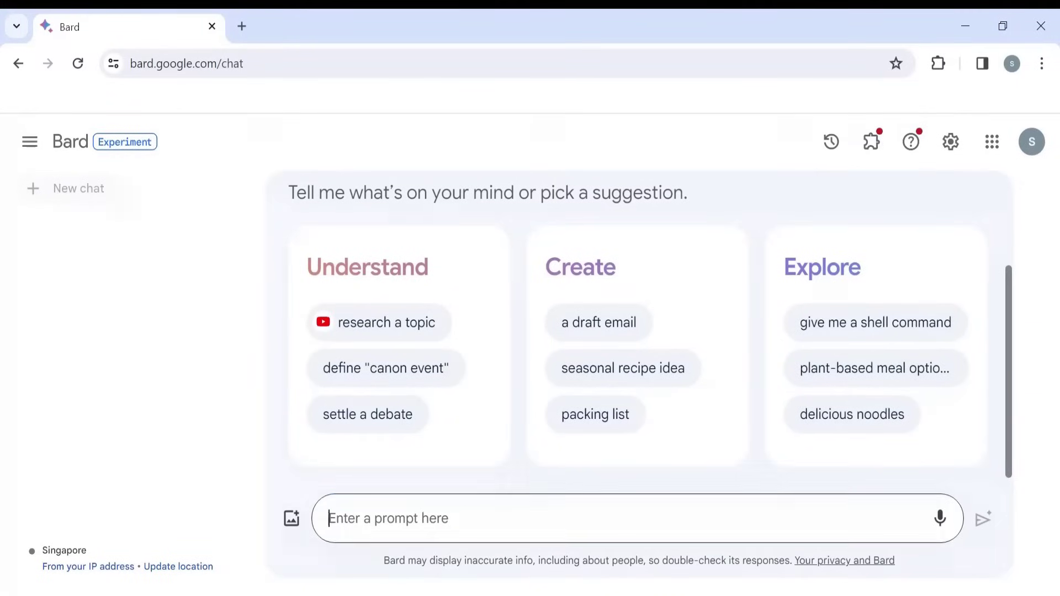
type("@")
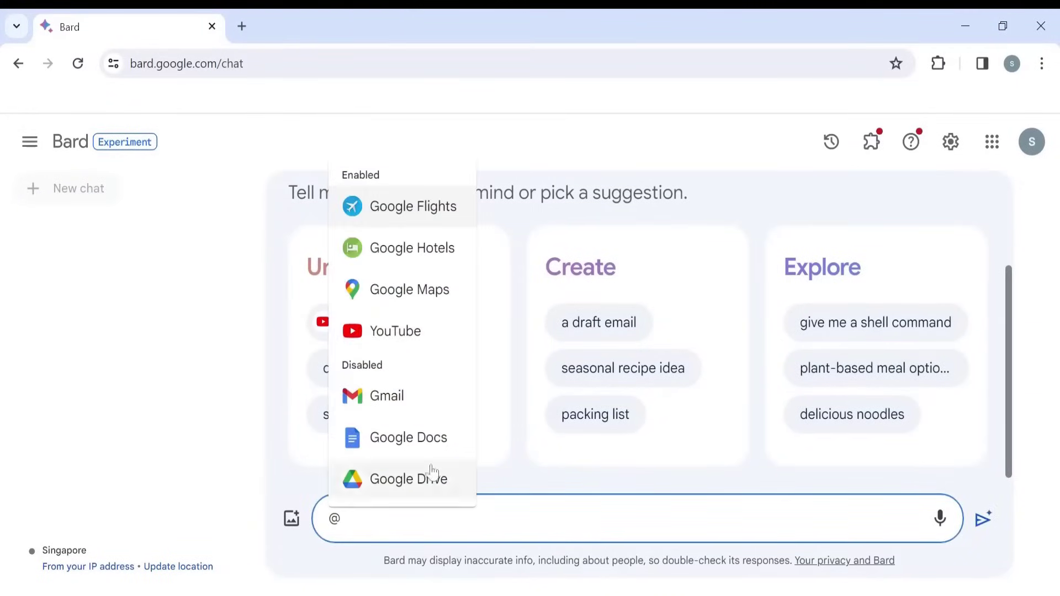
left_click(445, 254)
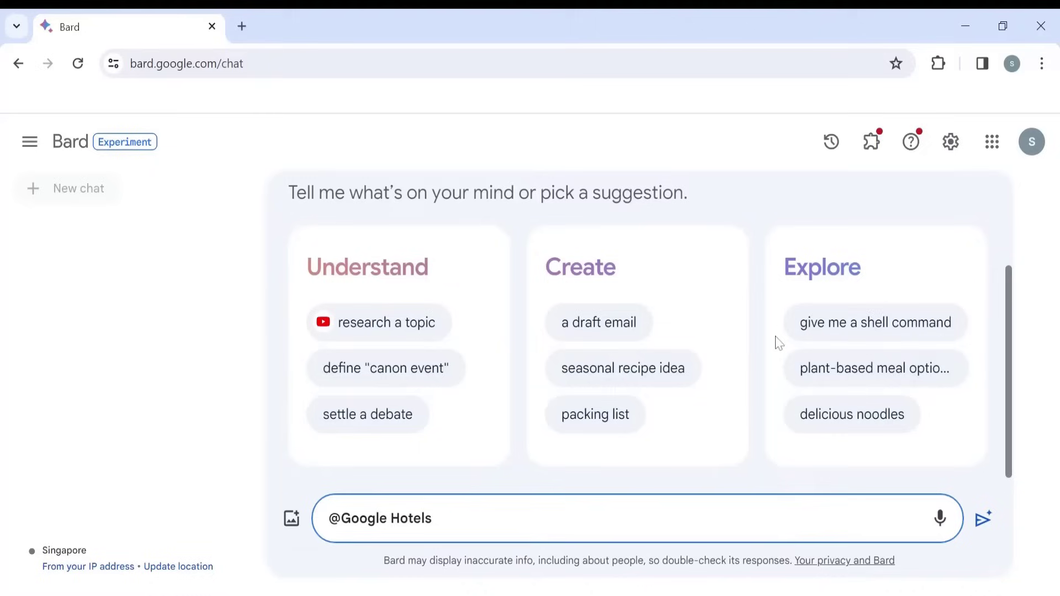
type("find me the chea")
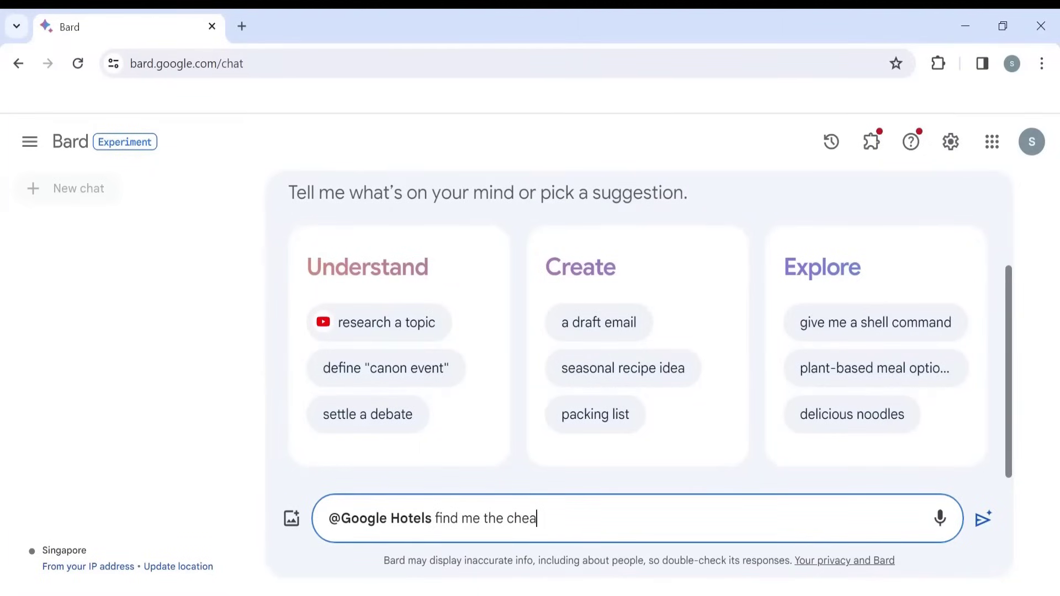
type("pest 3 st")
type("ar and")
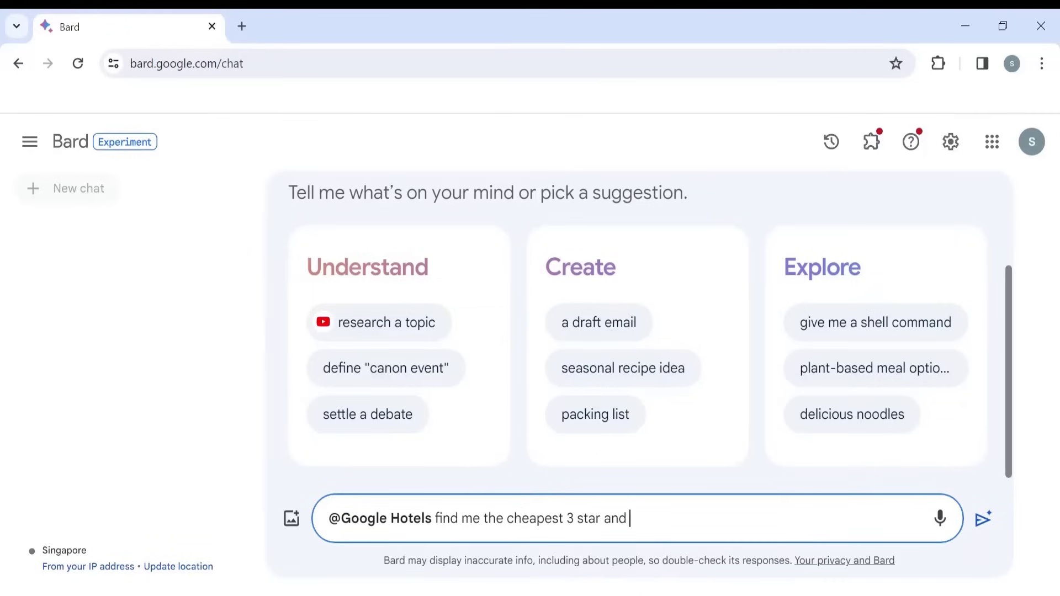
type(" above hote")
type("l around")
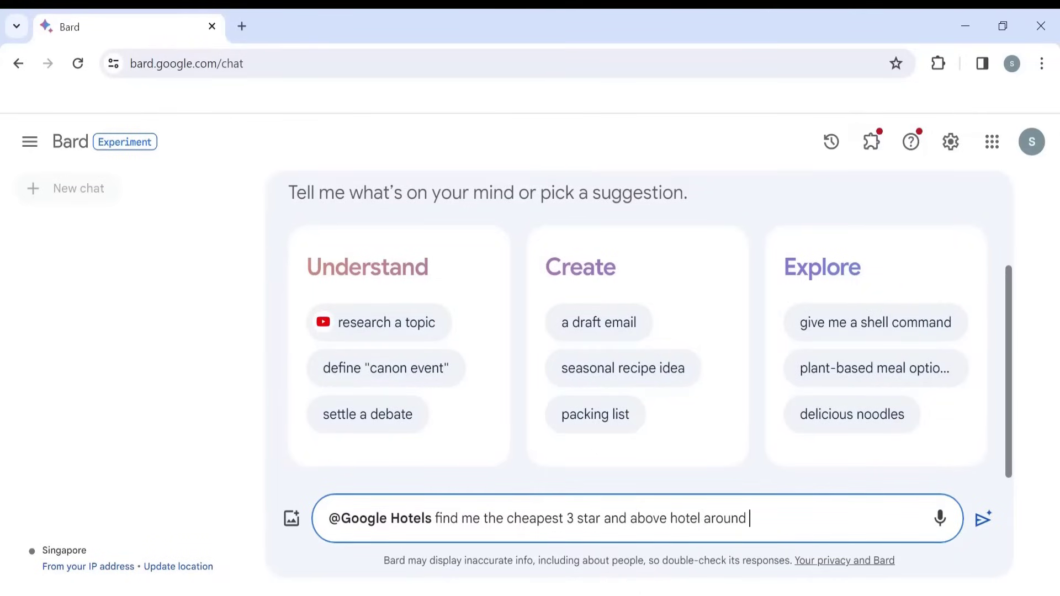
type(" bugis singapo")
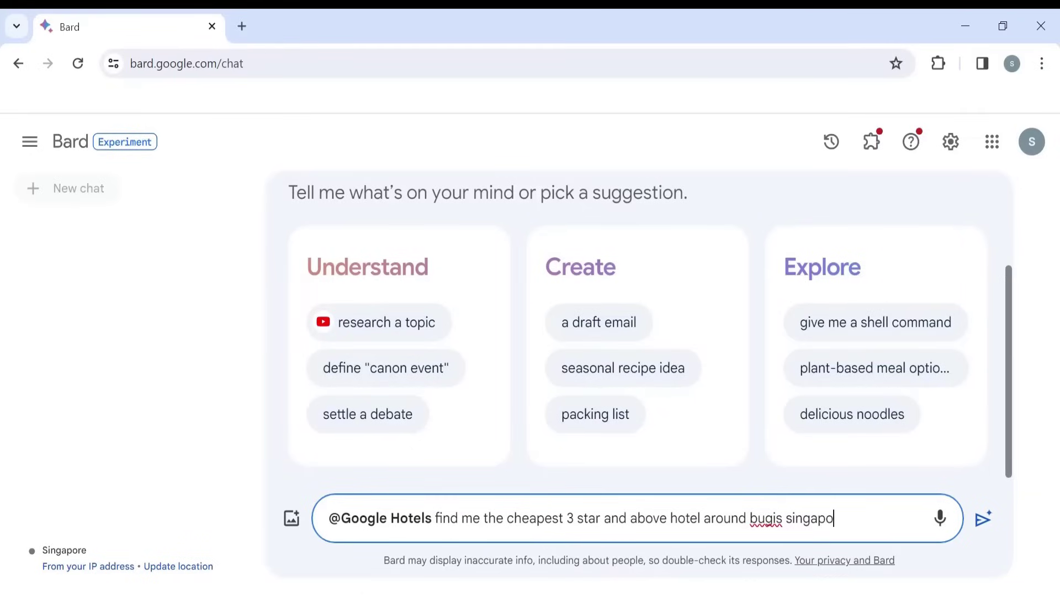
type("re")
- Send the hotel request and highlight Arena Esports Hotel @ Bugis at $57/night
key("Return")
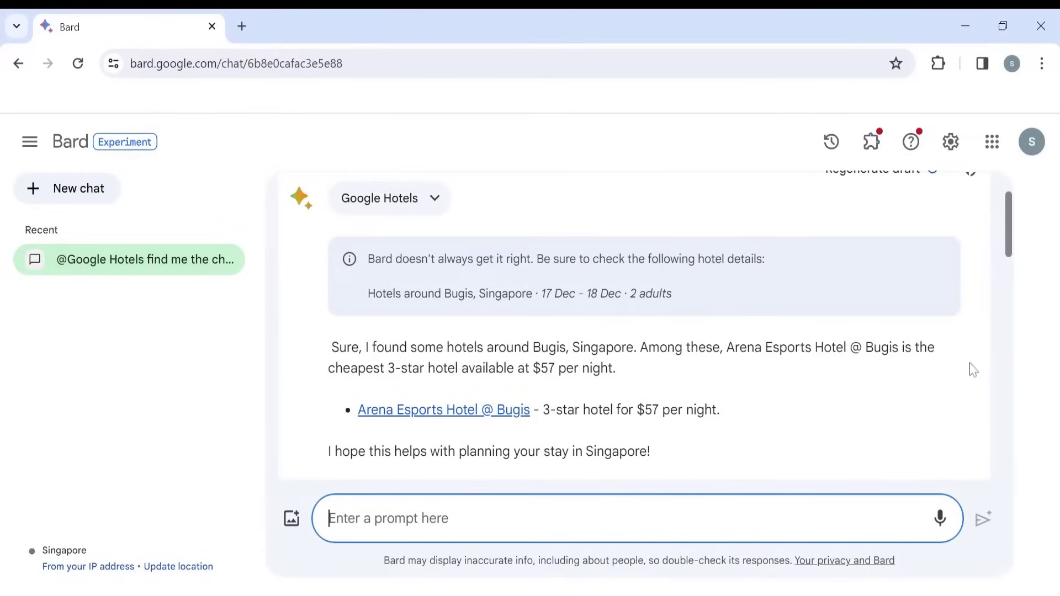
scroll(966, 367, "down", 1)
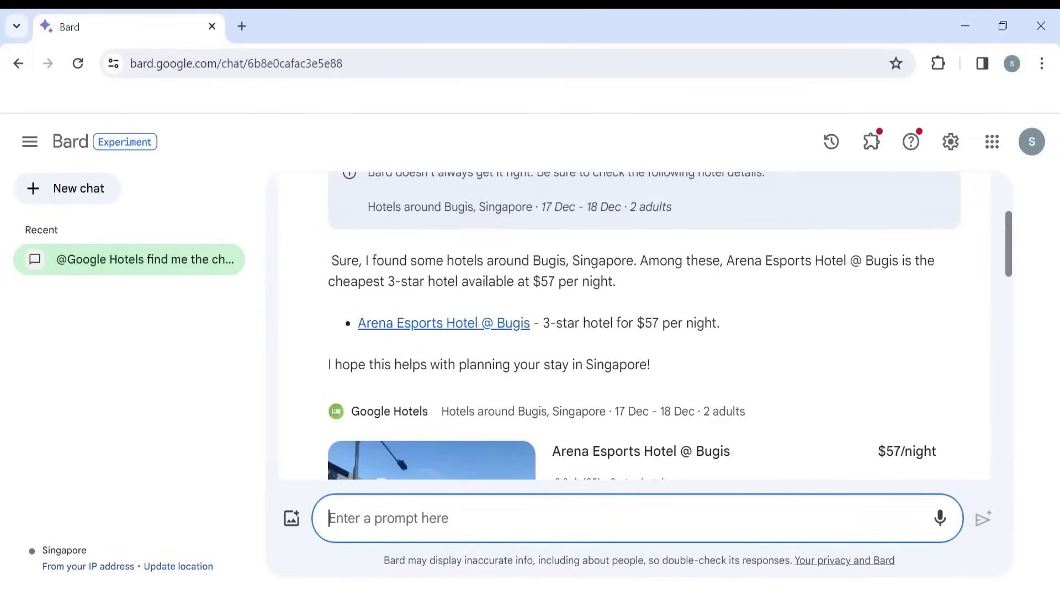
left_click_drag(543, 323, 734, 326)
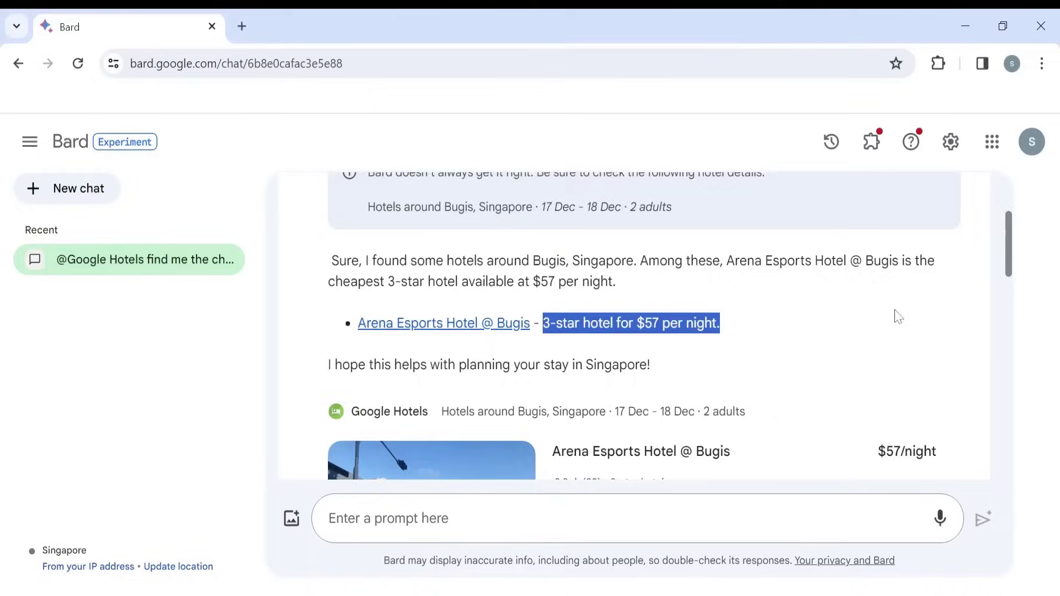
scroll(895, 317, "down", 2)
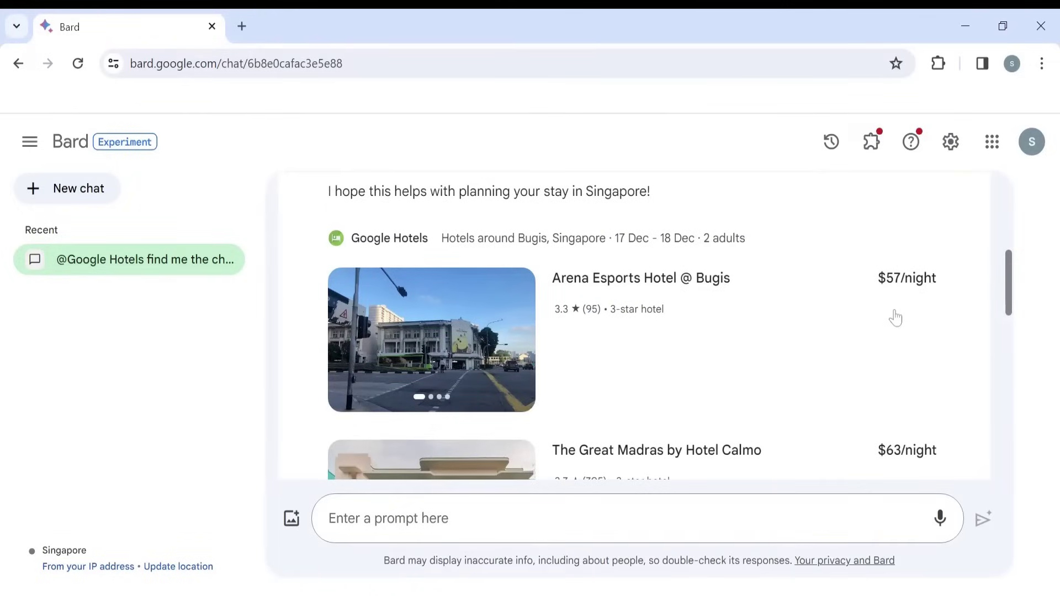
scroll(916, 321, "down", 1)
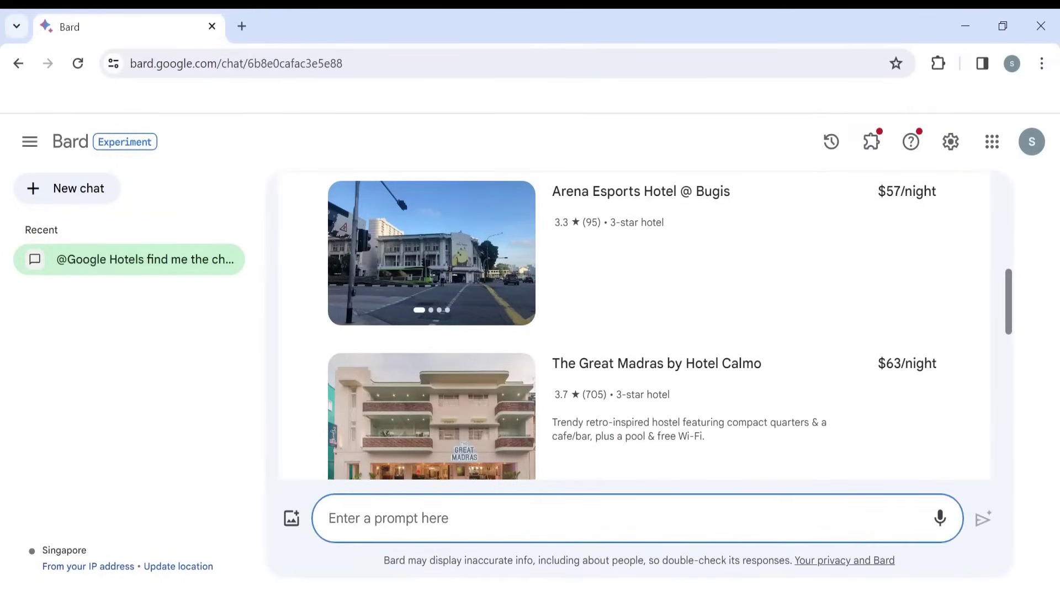
type("hotel ne")
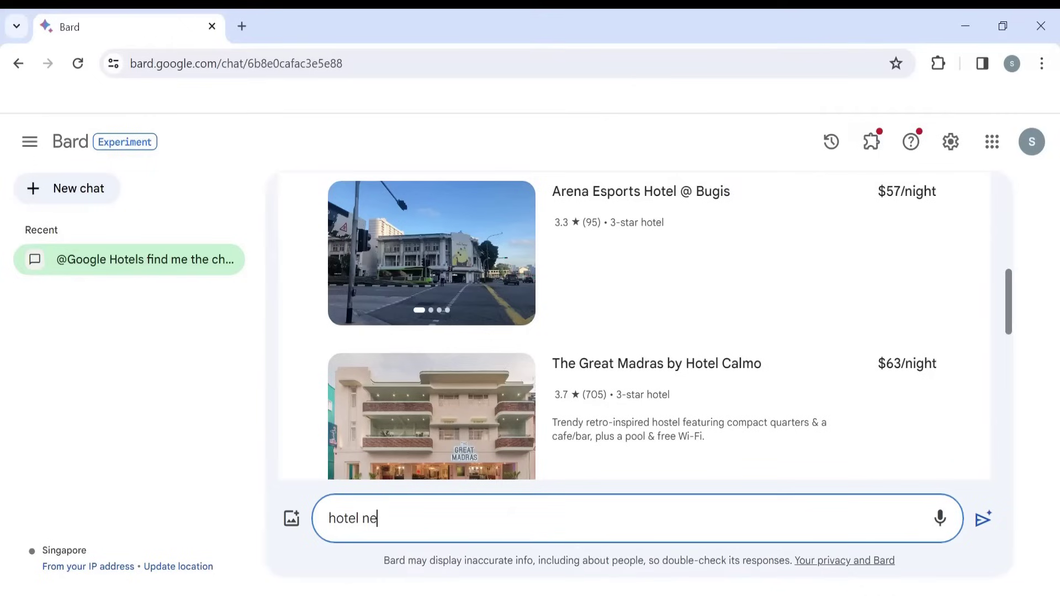
type("arer to")
type(" MRT")
- Send 'hotel nearer to MRT' and check the extensions behind the 63 m Bugis MRT answer
key("Return")
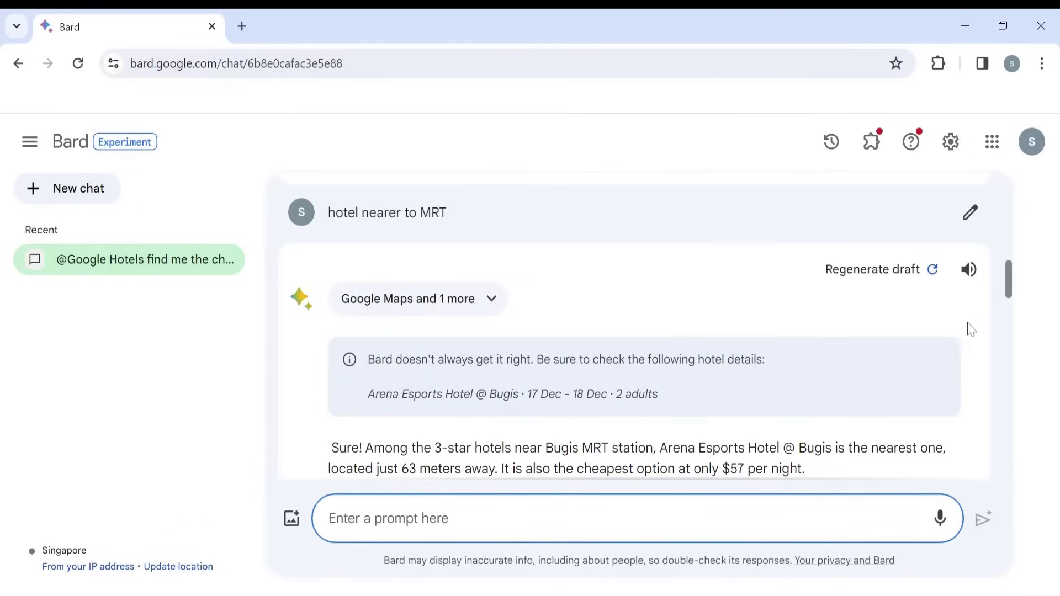
left_click(492, 299)
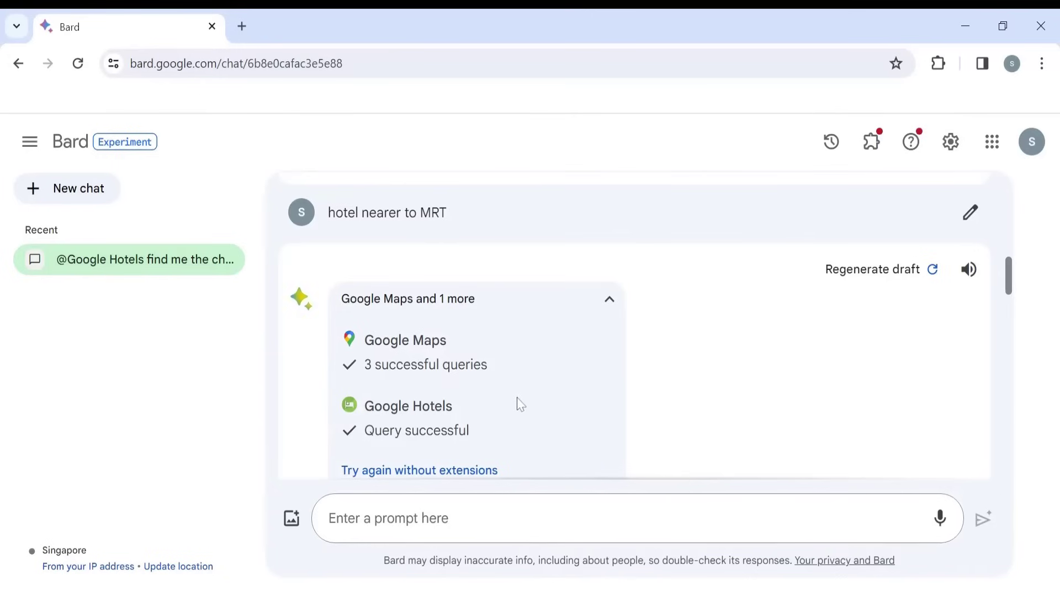
scroll(782, 382, "down", 1)
scroll(782, 383, "down", 4)
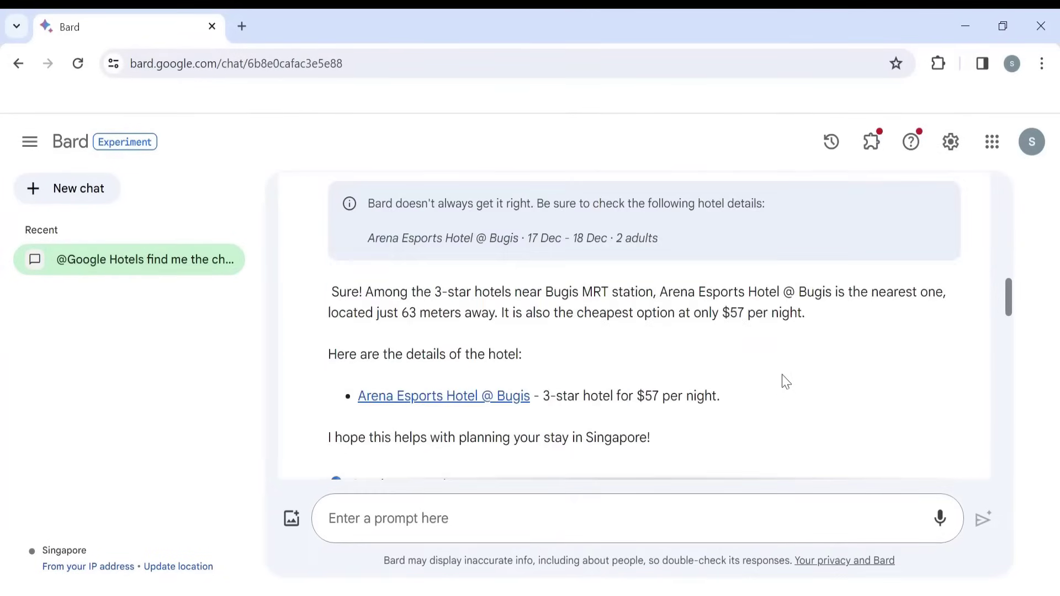
scroll(854, 379, "down", 1)
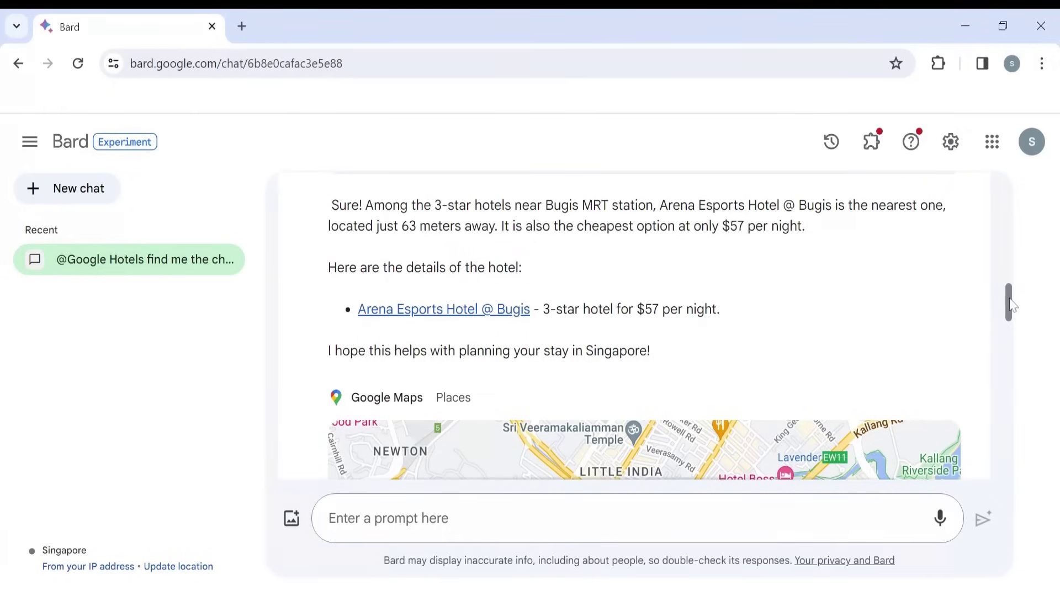
left_click_drag(1010, 306, 1013, 328)
left_click(580, 518)
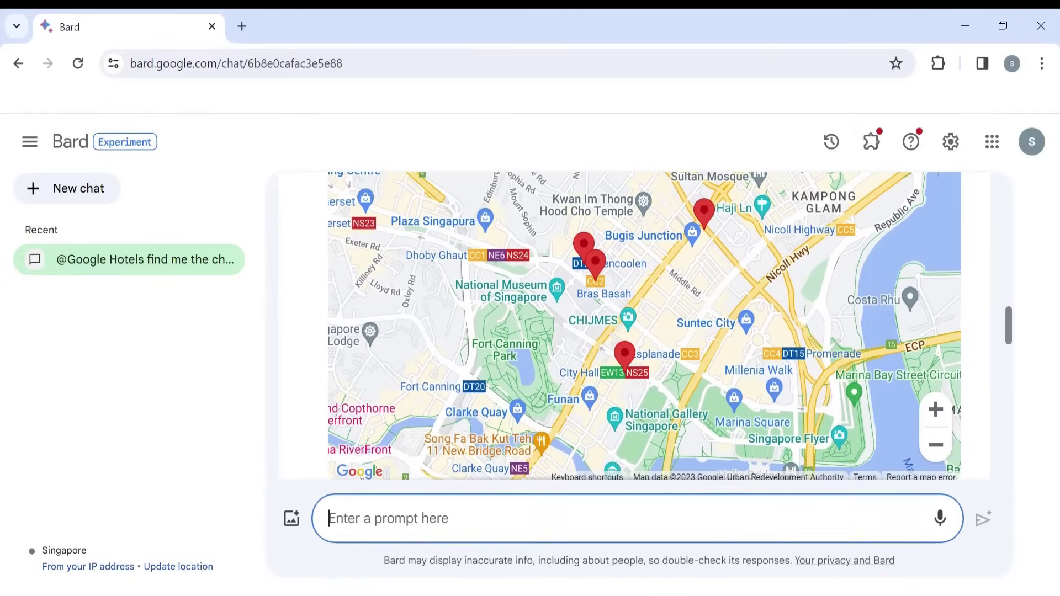
type("F")
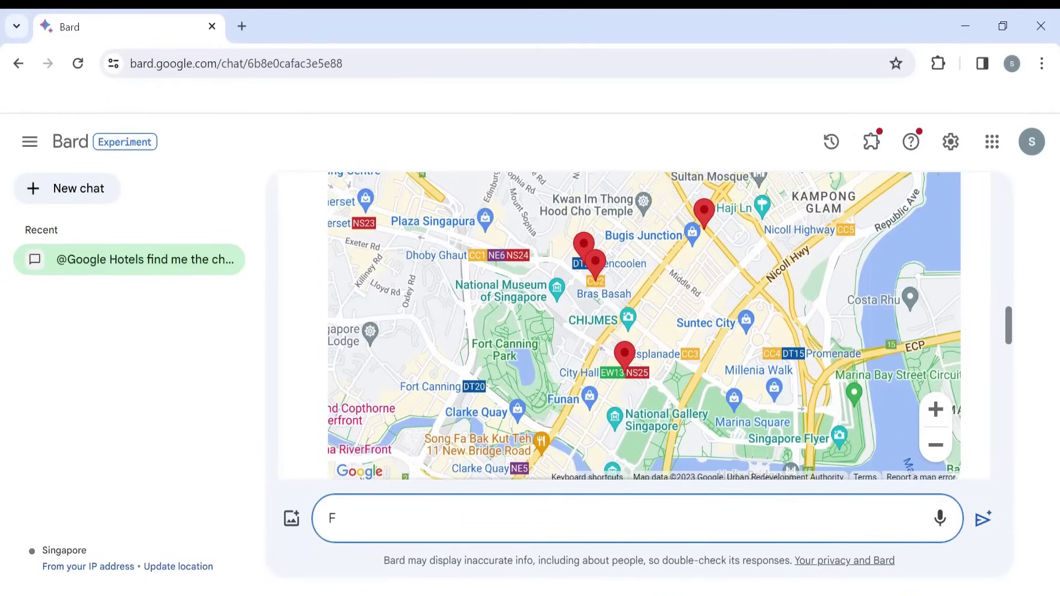
type("amous food a")
type("round bugis area")
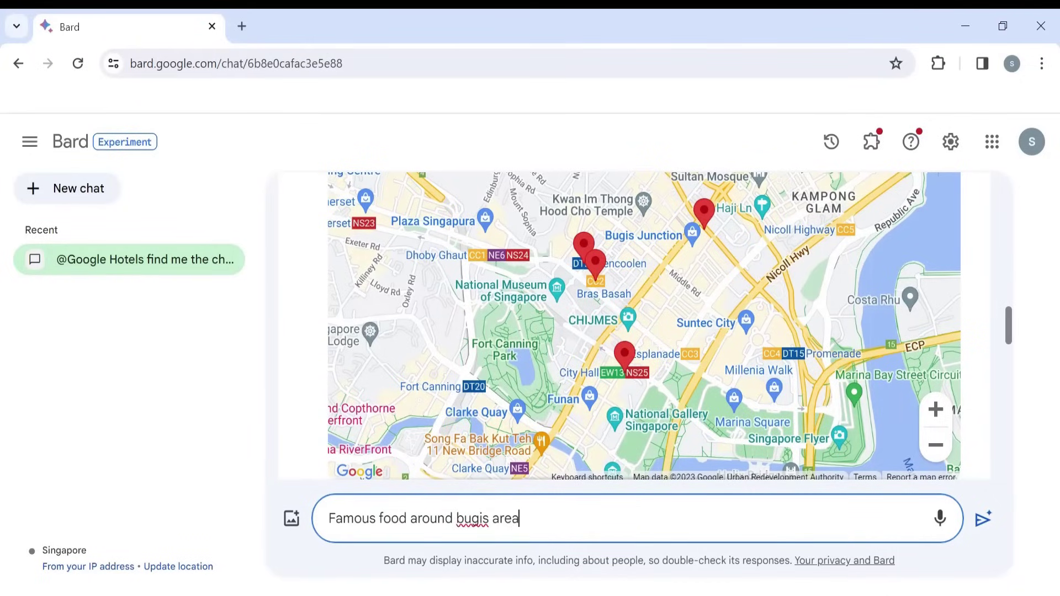
- Ask for famous food around Bugis Junction, getting Old Chang Kee and Josh' Grill
key("Return")
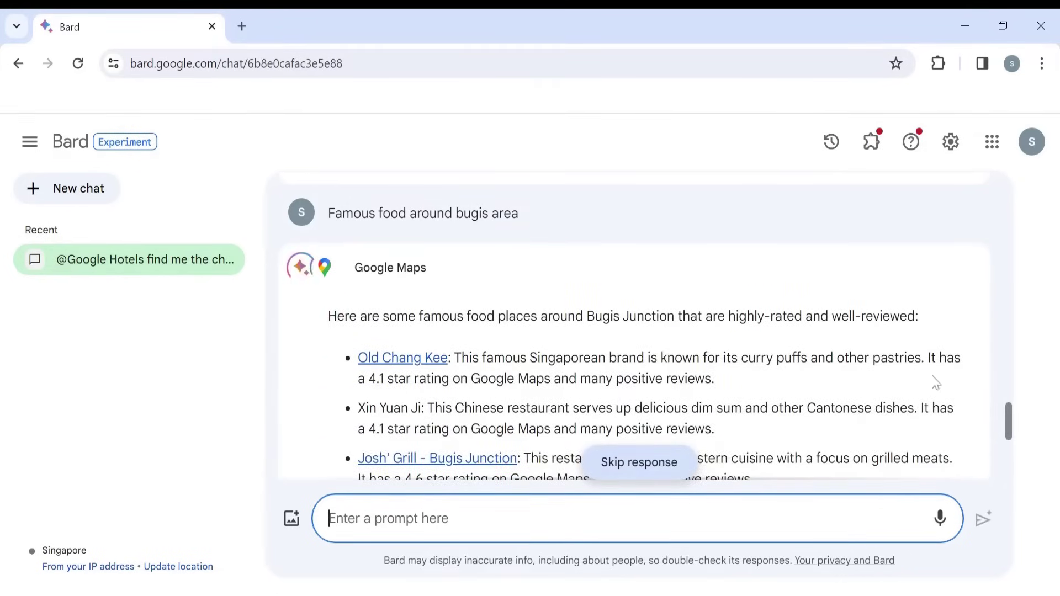
scroll(973, 370, "down", 1)
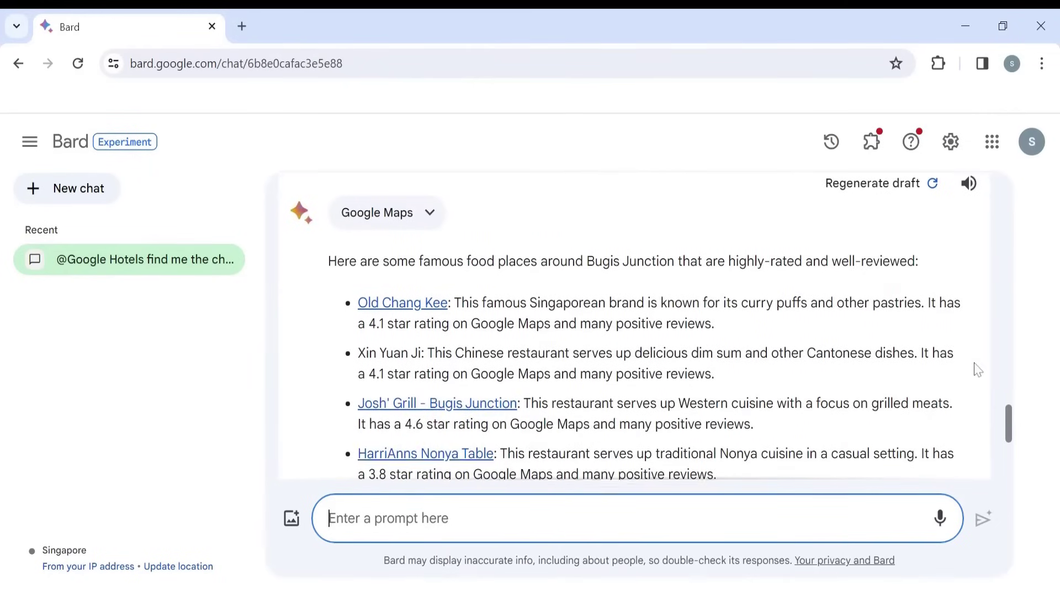
scroll(976, 368, "down", 1)
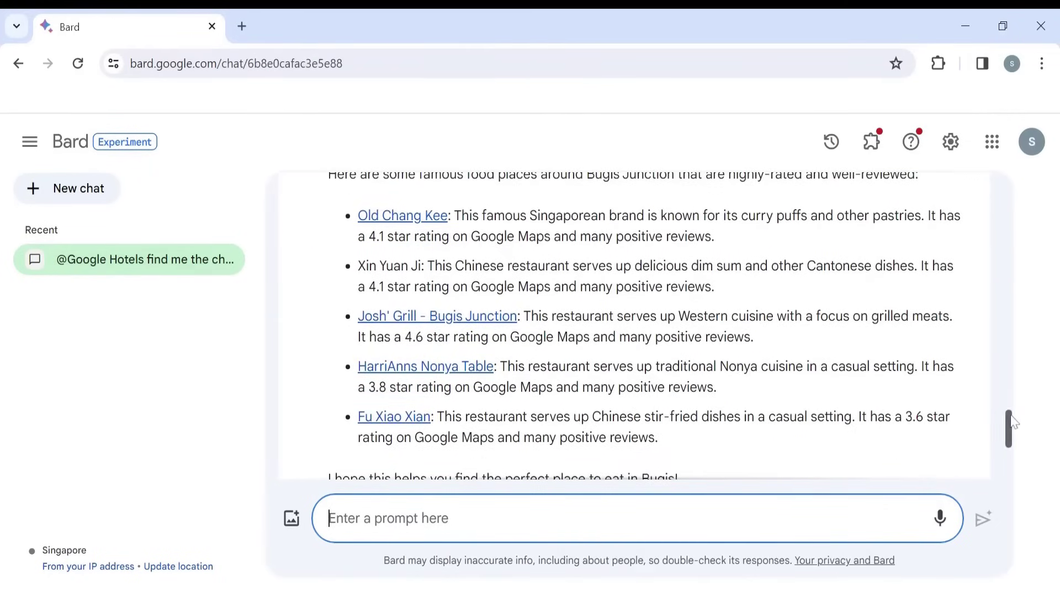
left_click_drag(1013, 423, 1012, 421)
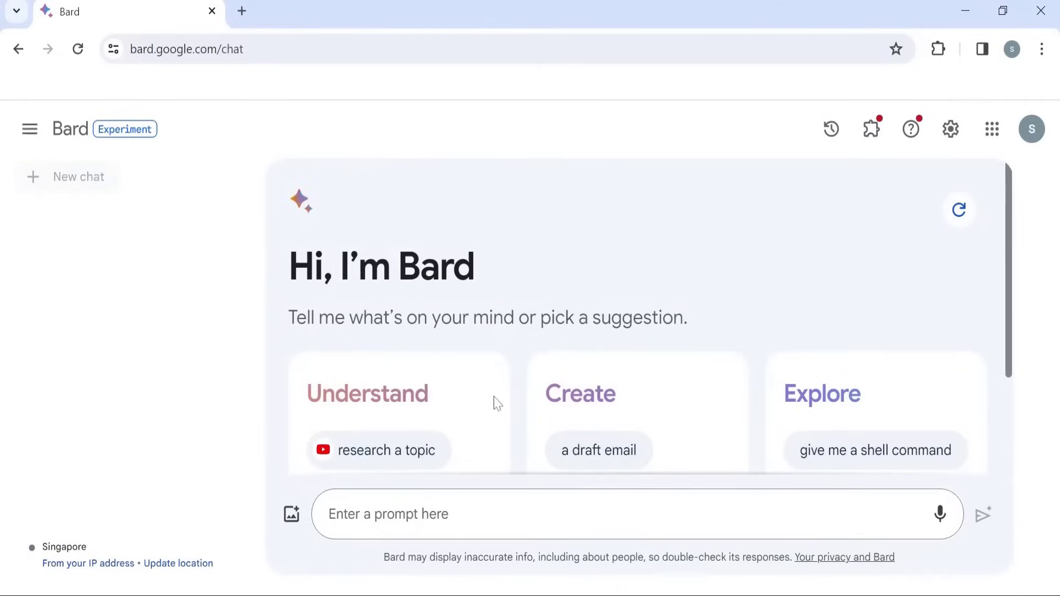
scroll(497, 403, "down", 3)
type("@")
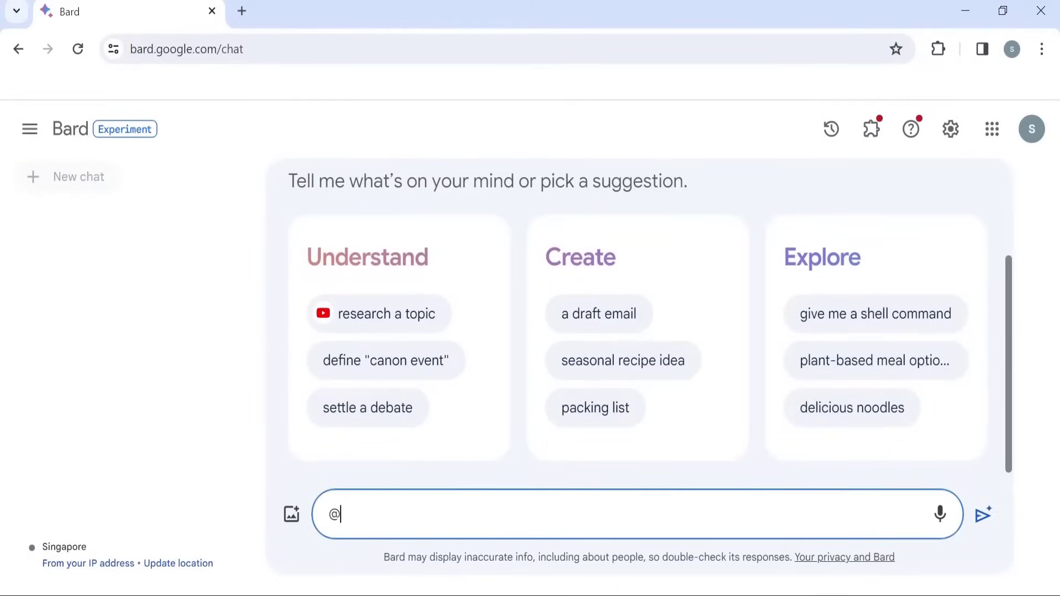
left_click(431, 335)
type("f")
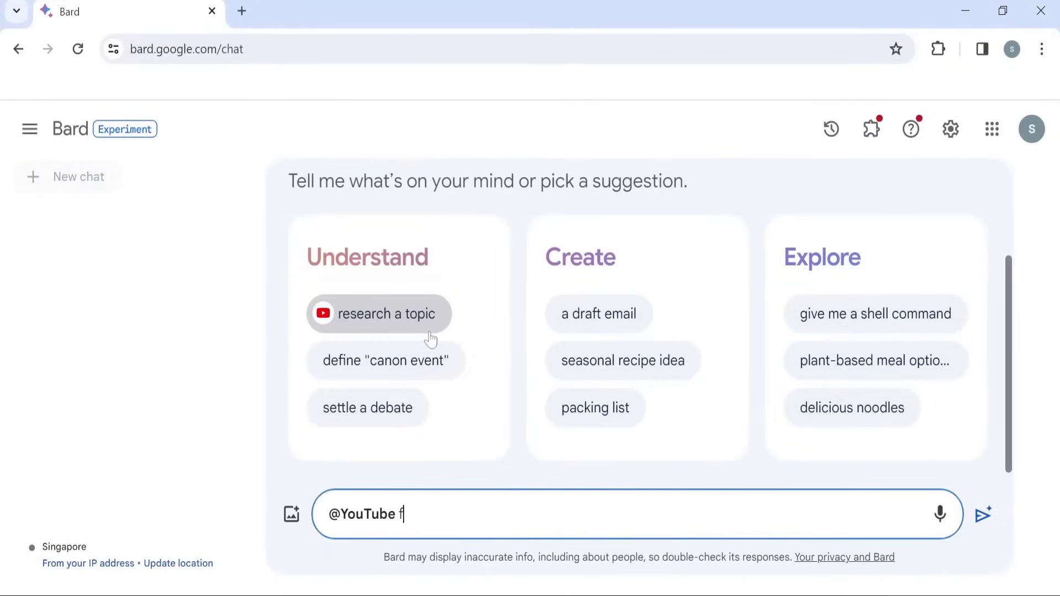
type("ind me a video for Wi-")
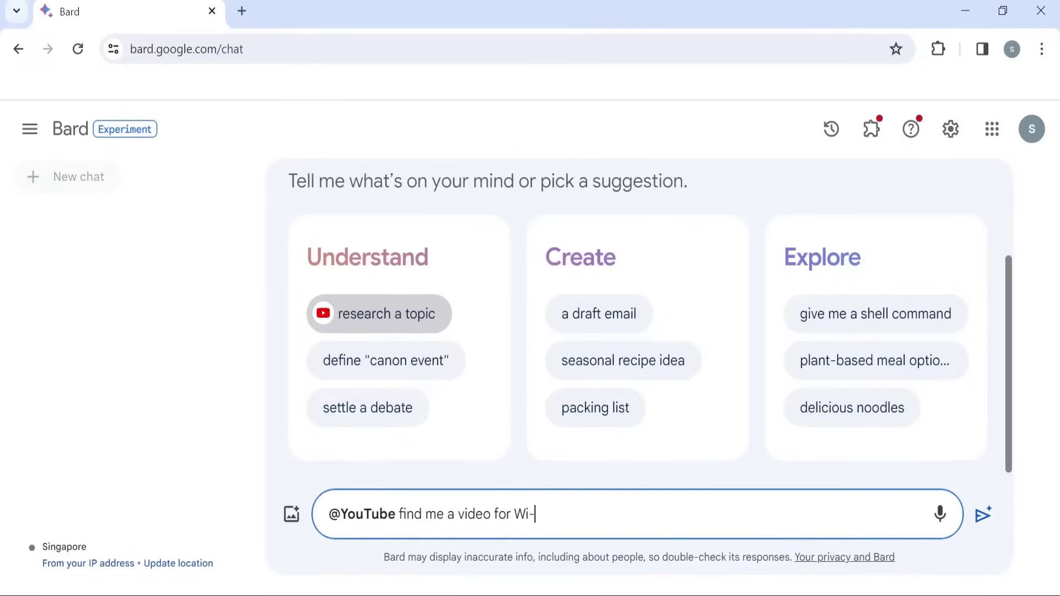
type("Fi generation")
type(" explained")
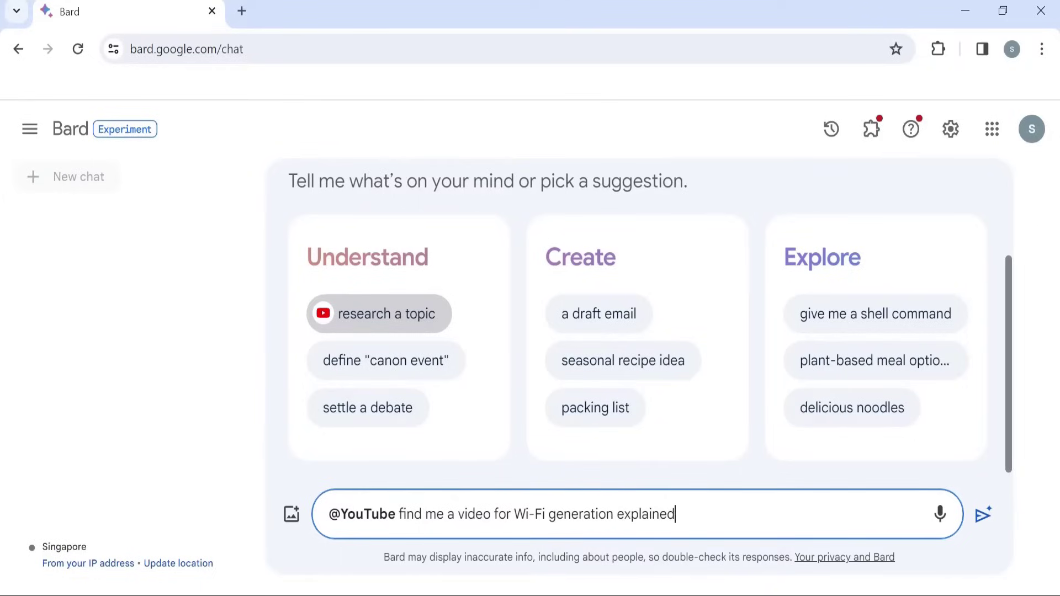
key("Return")
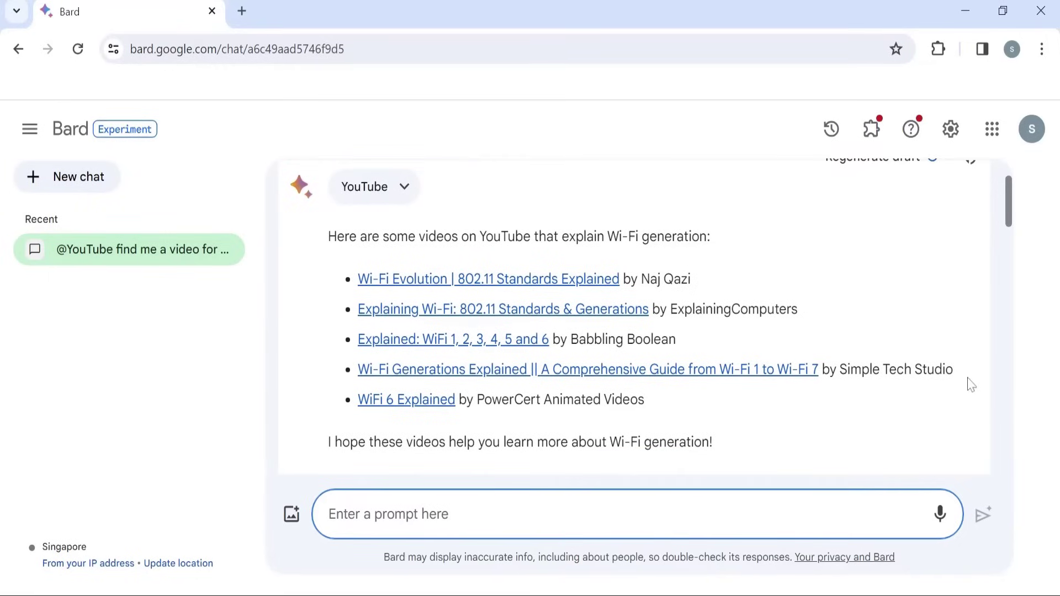
left_click_drag(967, 379, 842, 377)
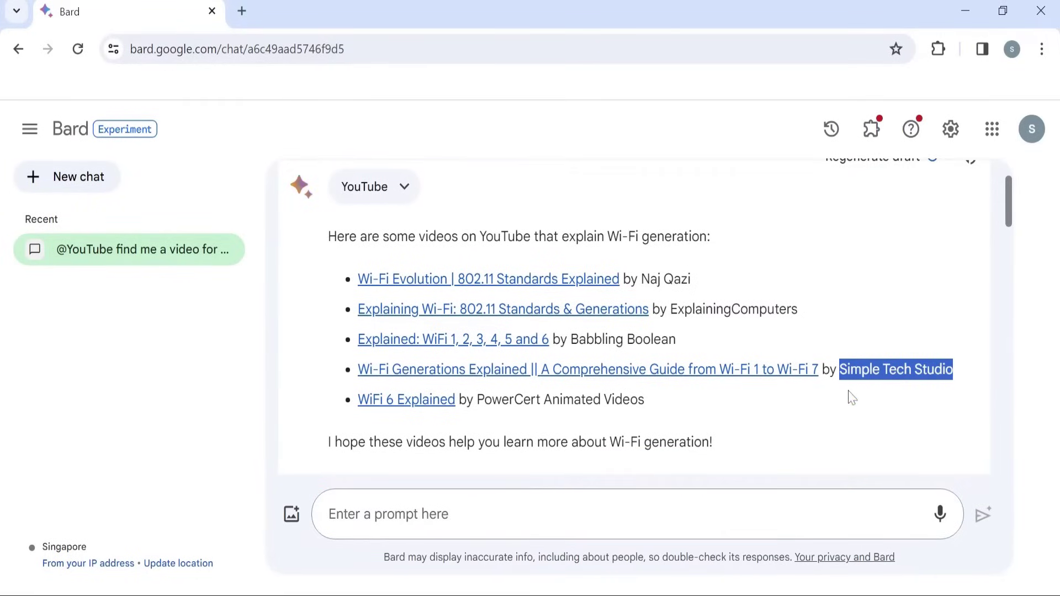
scroll(849, 398, "down", 2)
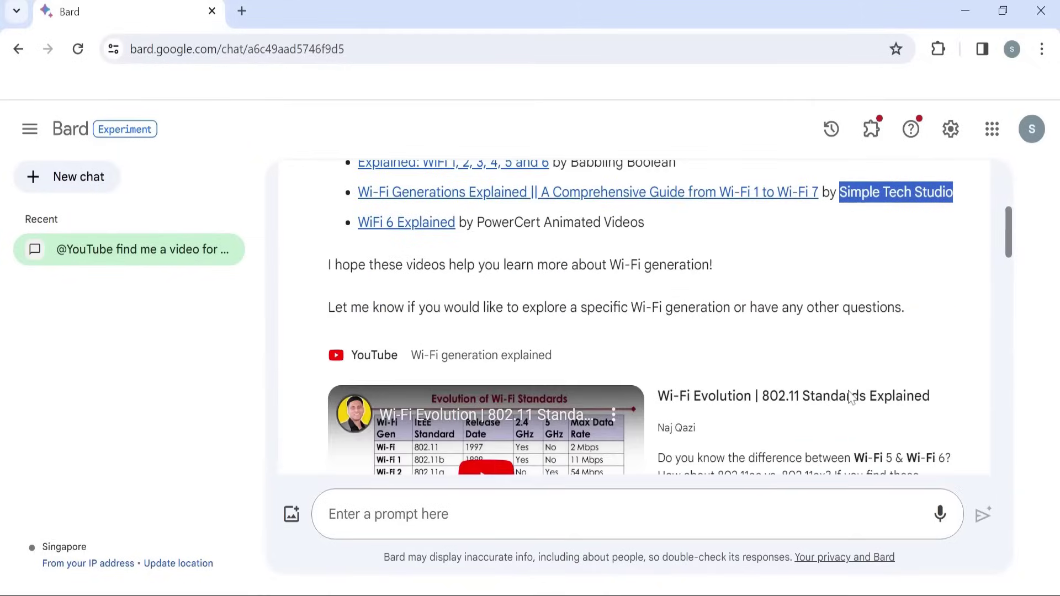
scroll(849, 397, "down", 2)
scroll(849, 397, "down", 1)
scroll(849, 398, "down", 2)
scroll(849, 398, "down", 3)
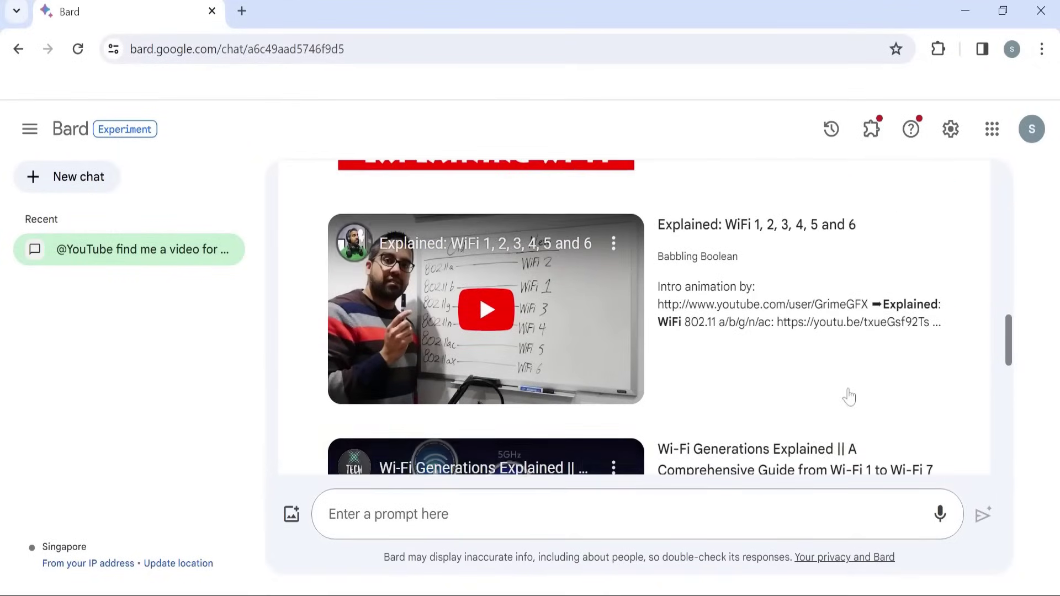
scroll(849, 398, "down", 1)
scroll(848, 398, "down", 1)
type("@")
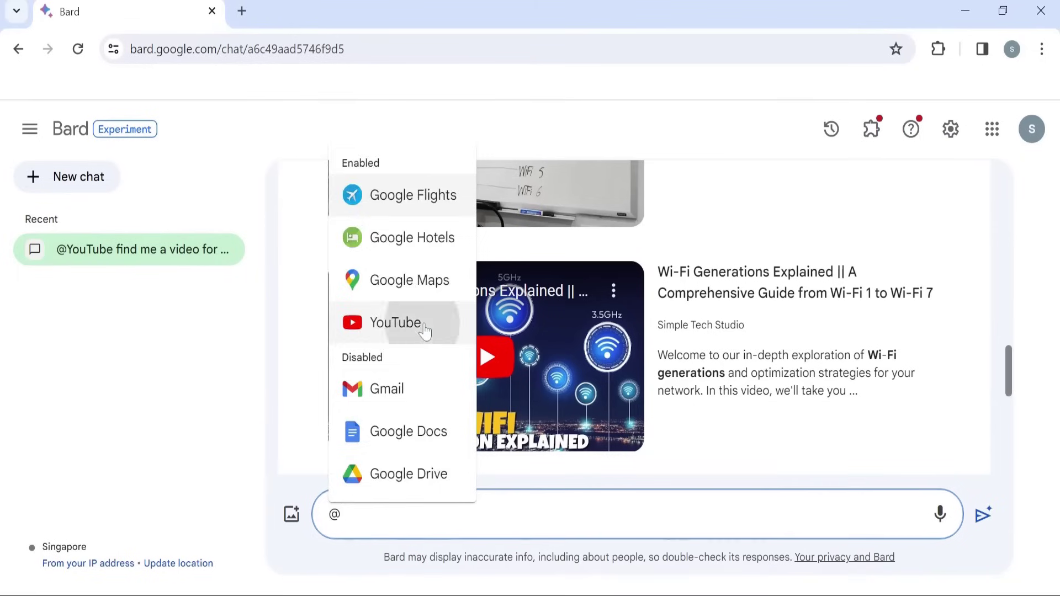
left_click(425, 331)
type("ind me a ")
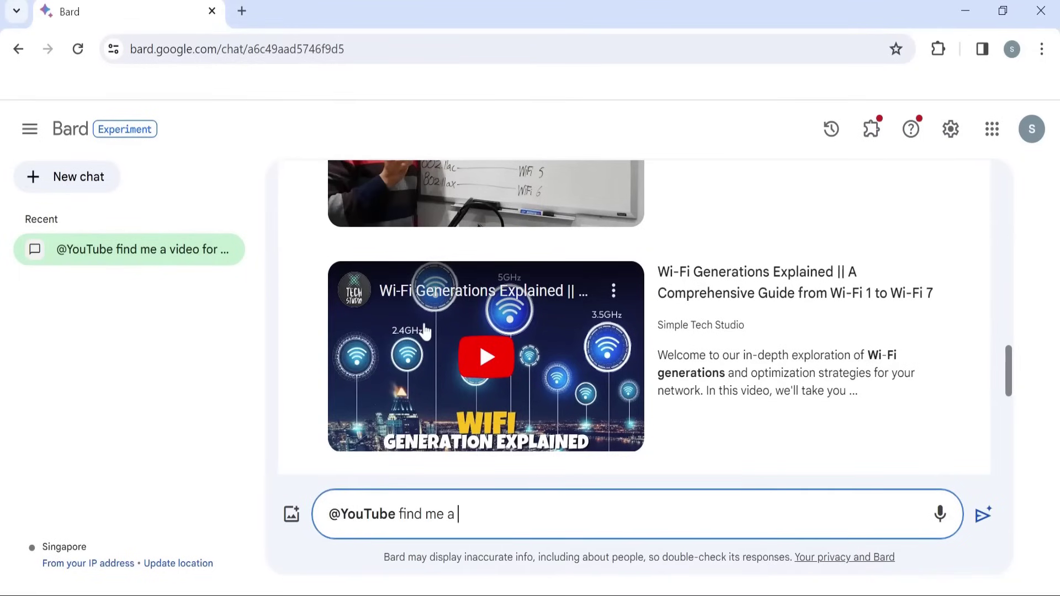
type("video f")
key("BackSpace")
key("BackSpace")
key("BackSpace")
type("ted video for how to ")
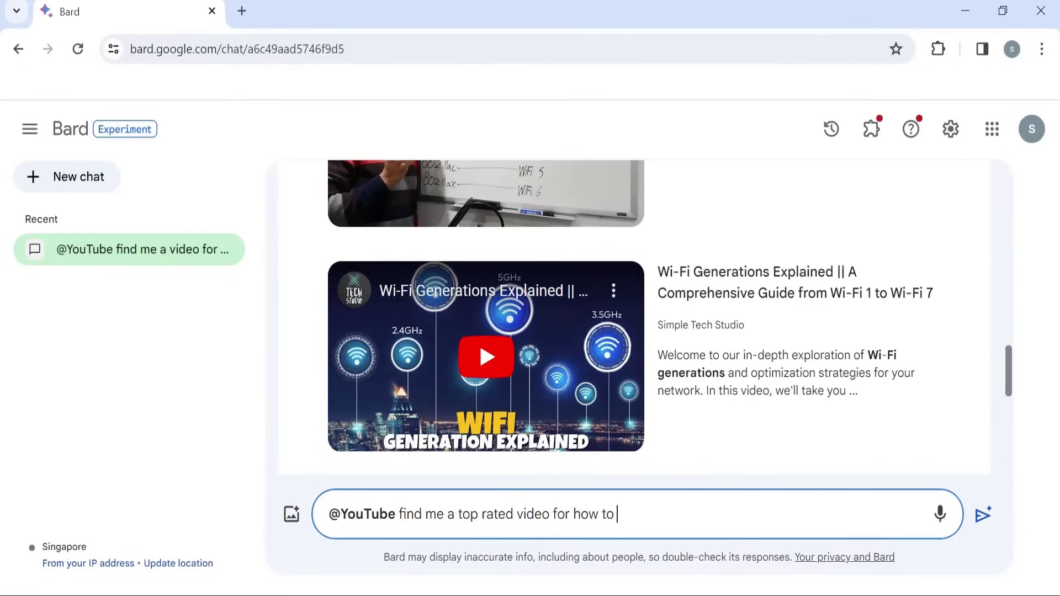
type("cook egg tarts")
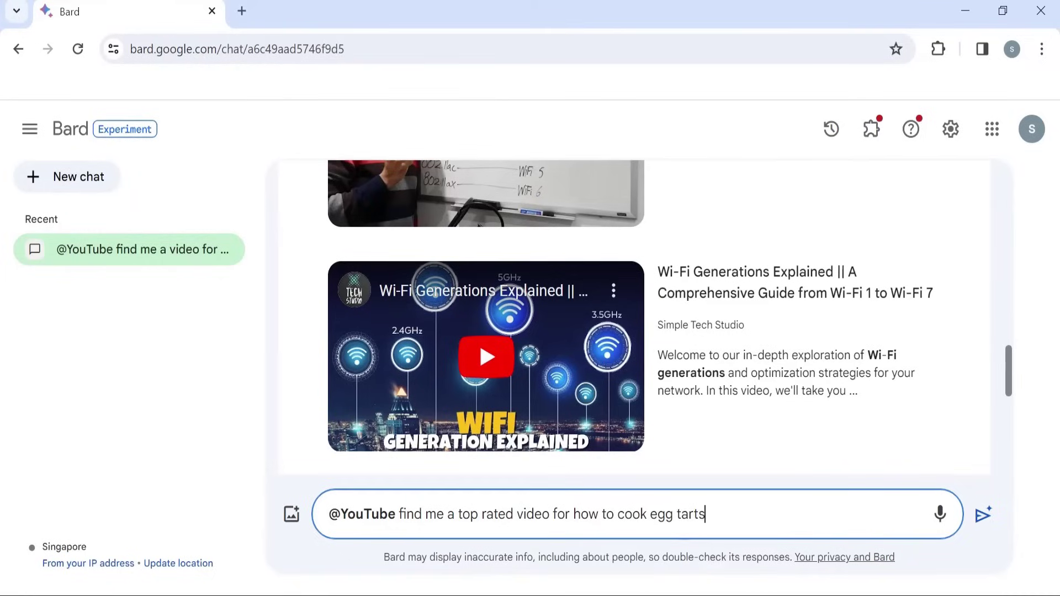
key("Return")
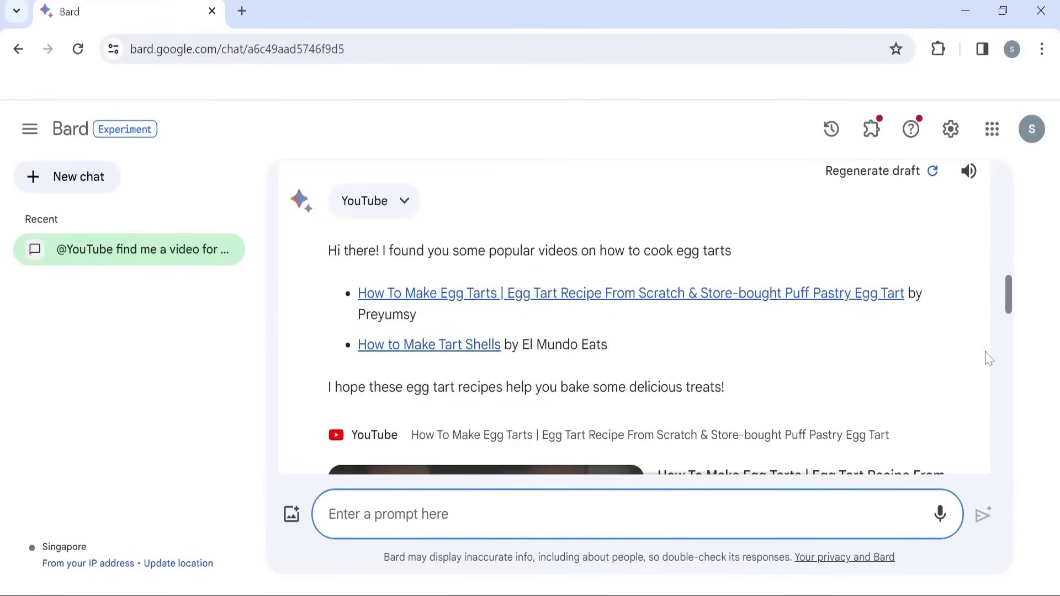
scroll(971, 351, "down", 1)
scroll(971, 350, "down", 1)
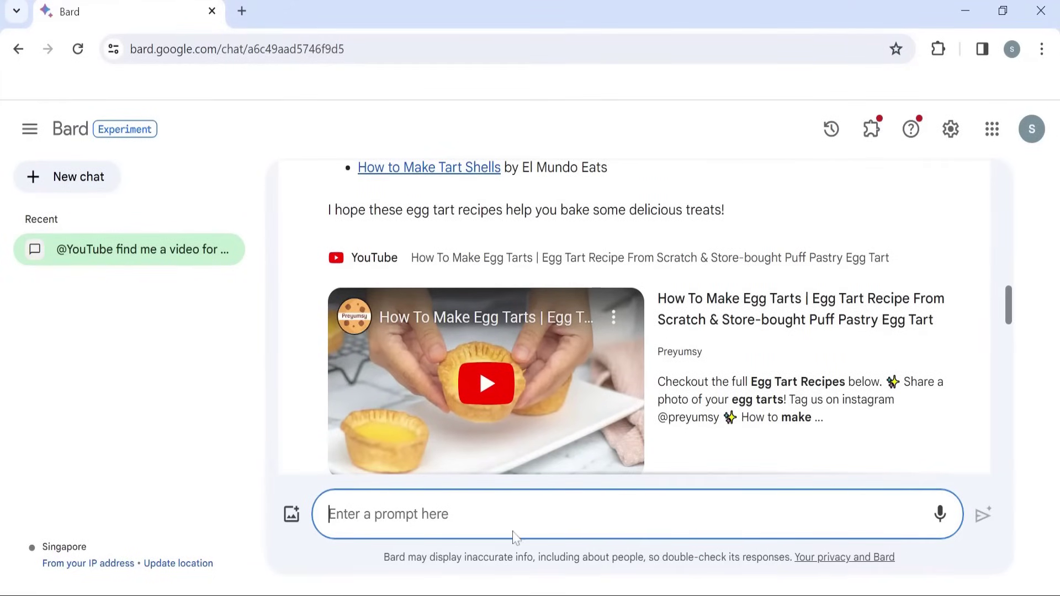
left_click(423, 533)
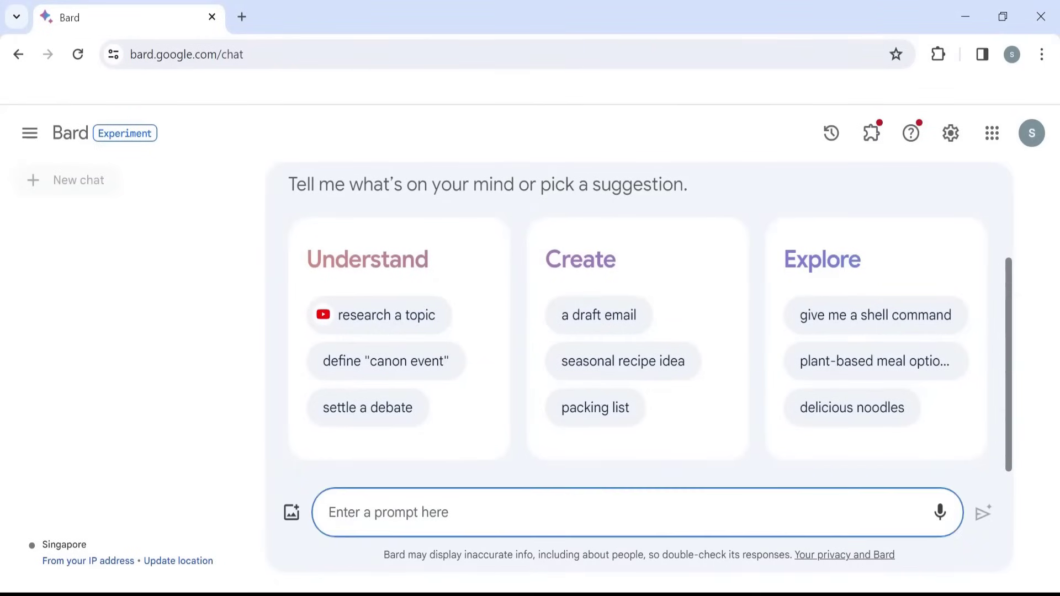
type("@")
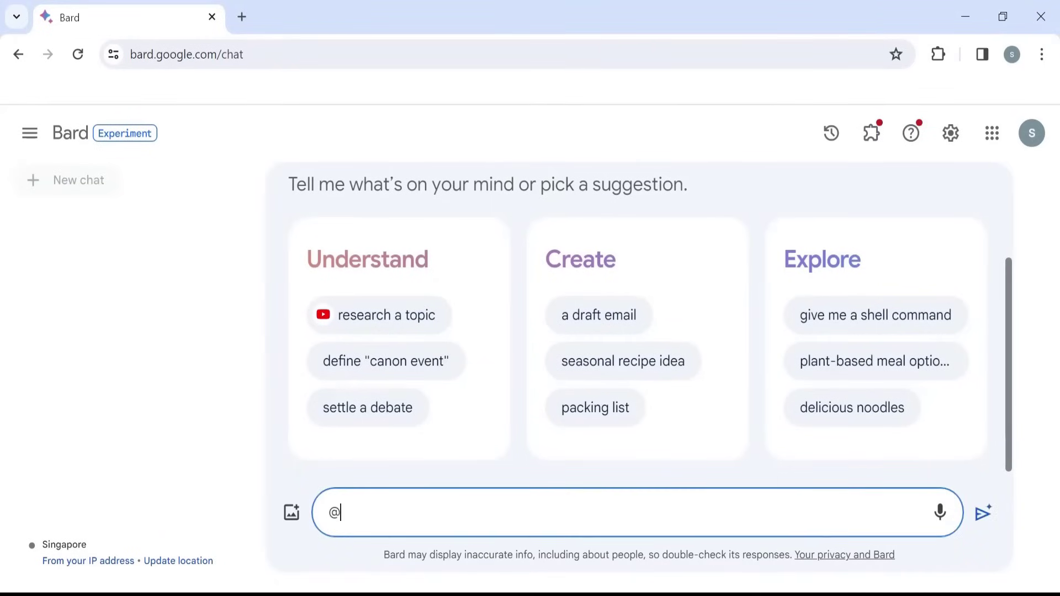
left_click(392, 329)
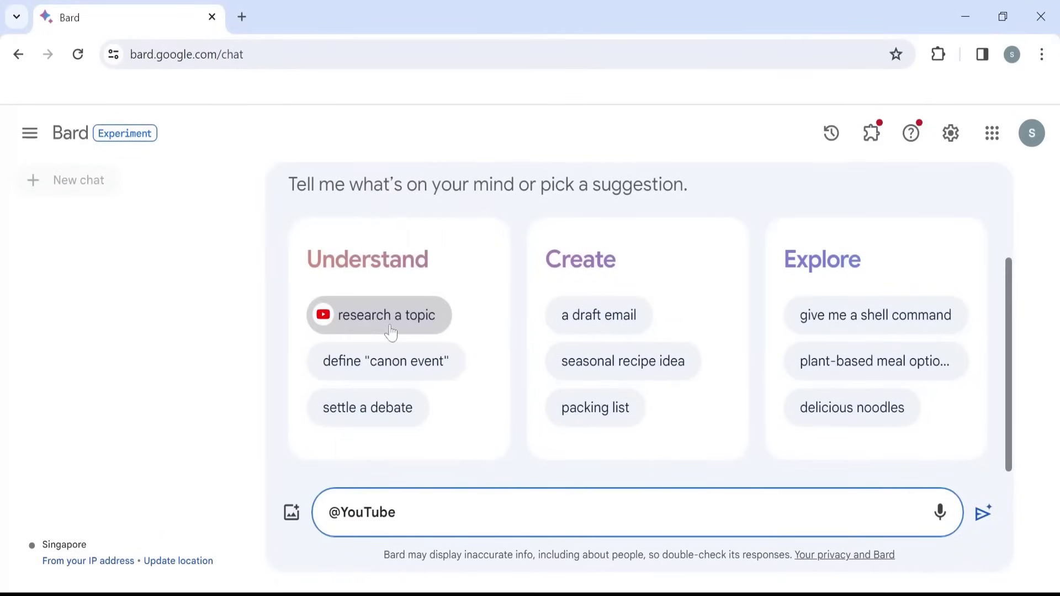
type("PLE")
key("BackSpace")
type("lease revie")
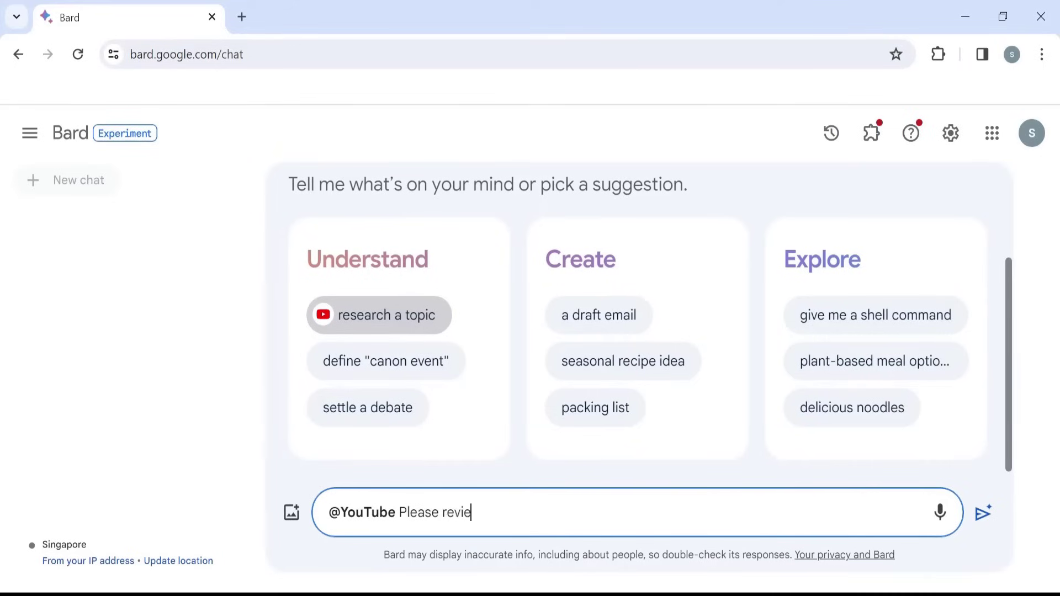
type("w my youtube ")
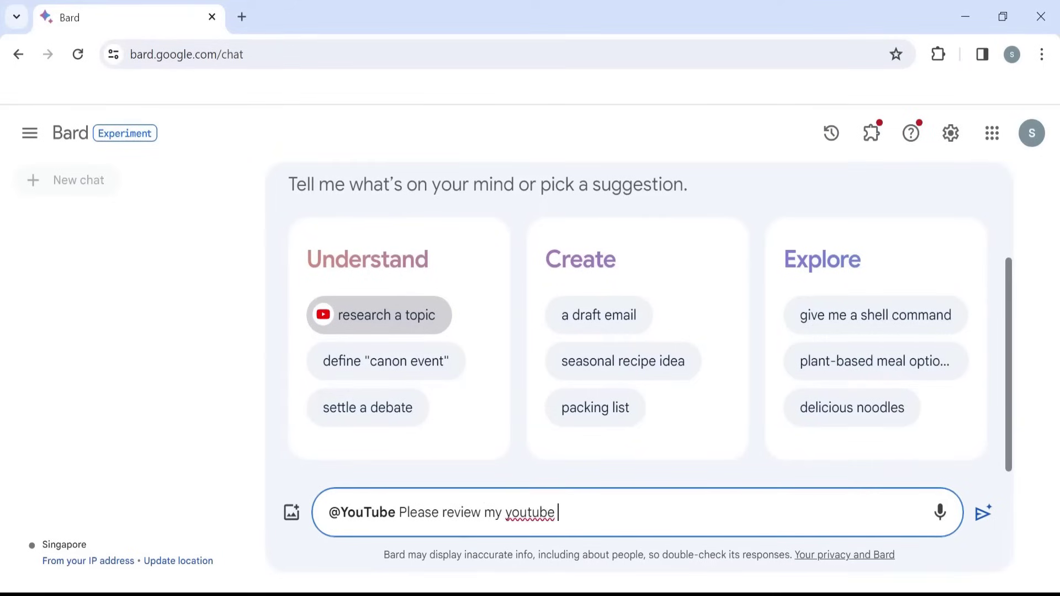
type("video")
type("https://www.youtube.com/watch?v=E-fSuaA3zog")
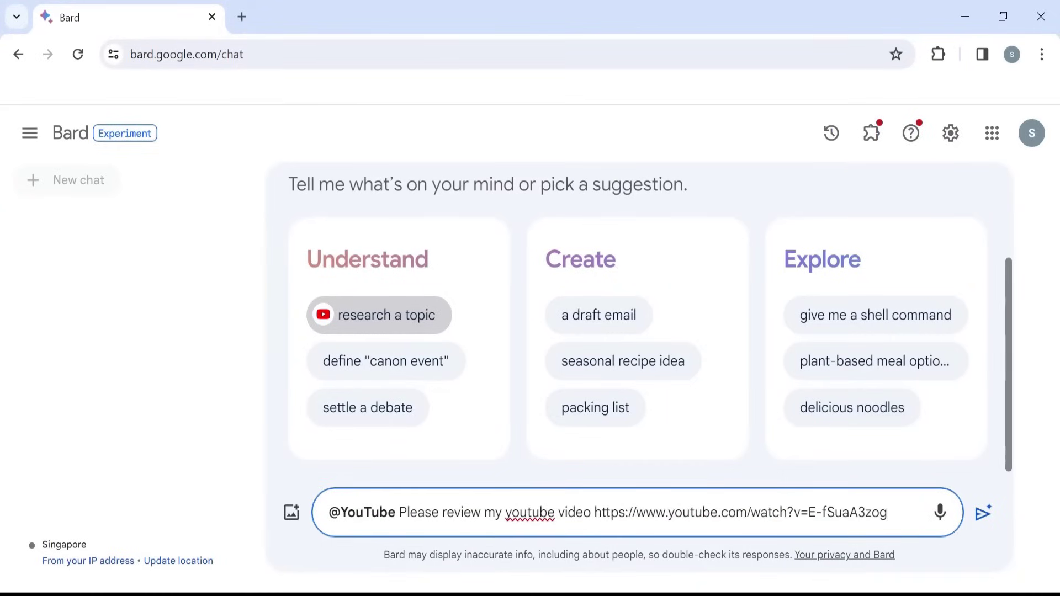
key("Return")
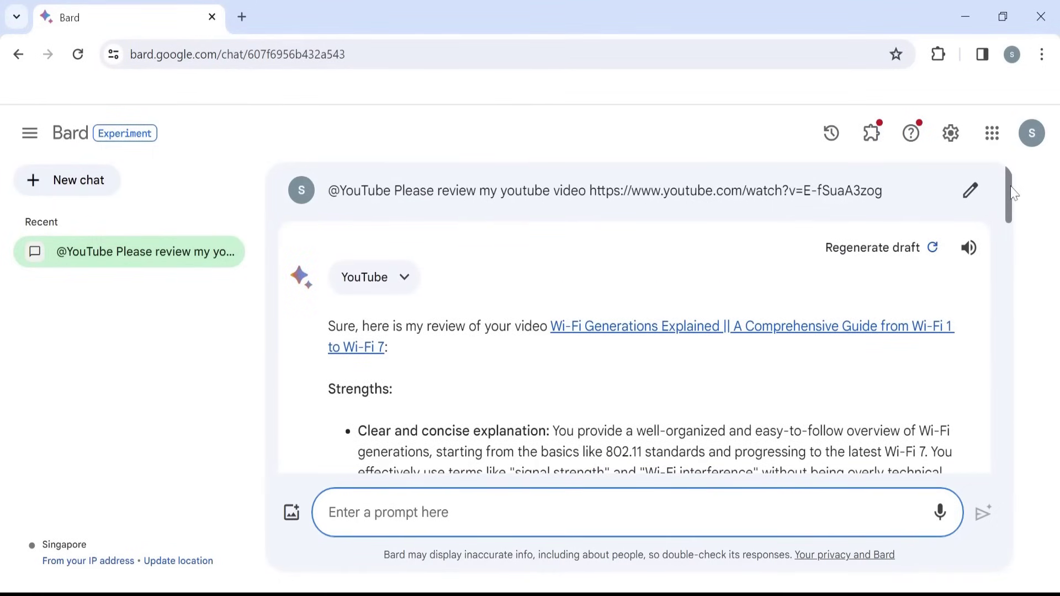
left_click_drag(1011, 193, 1013, 304)
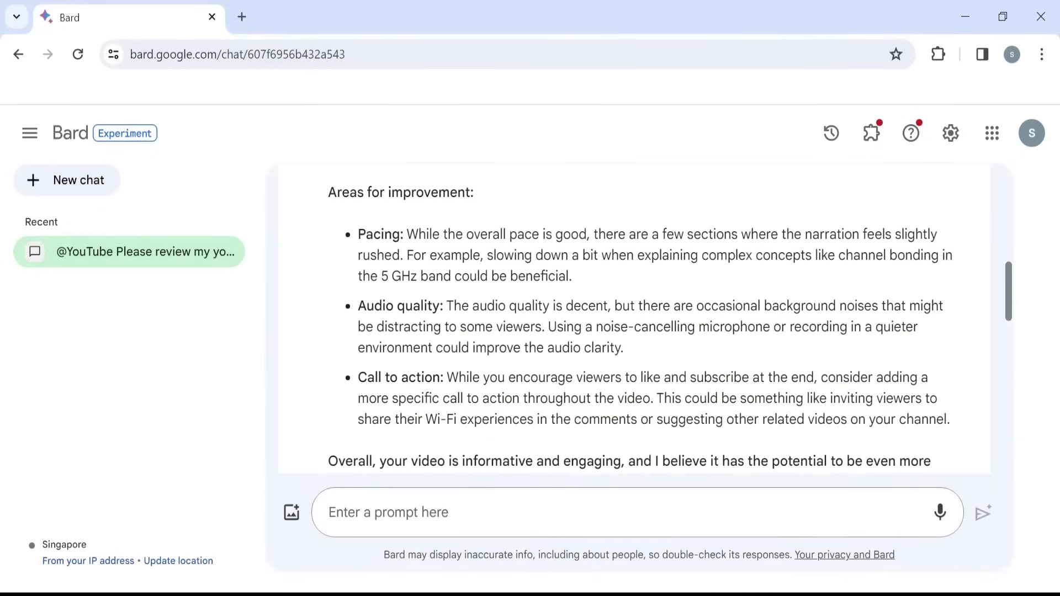
left_click_drag(329, 192, 481, 196)
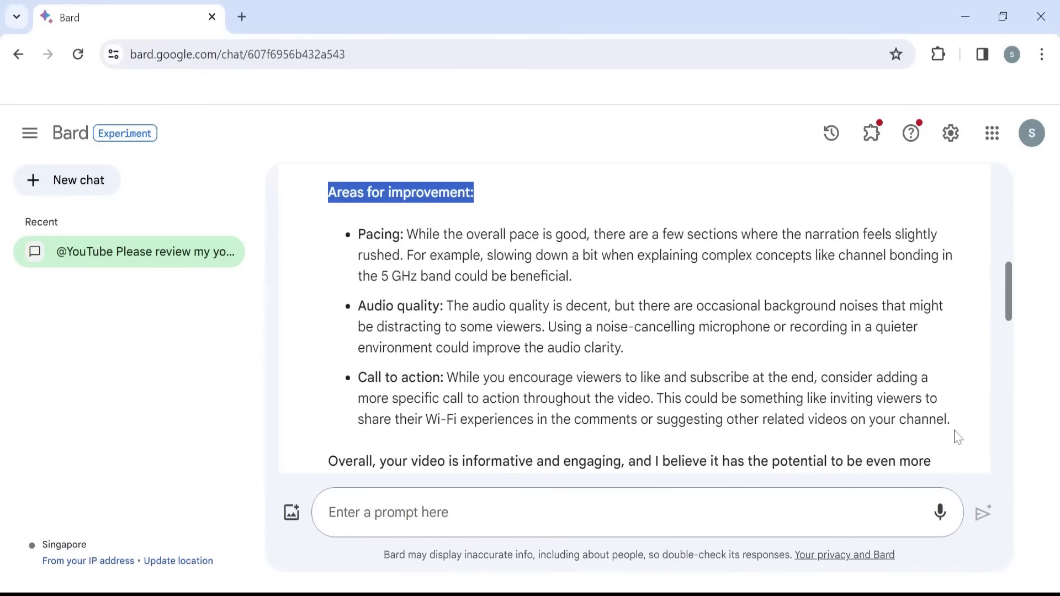
scroll(1011, 320, "down", 2)
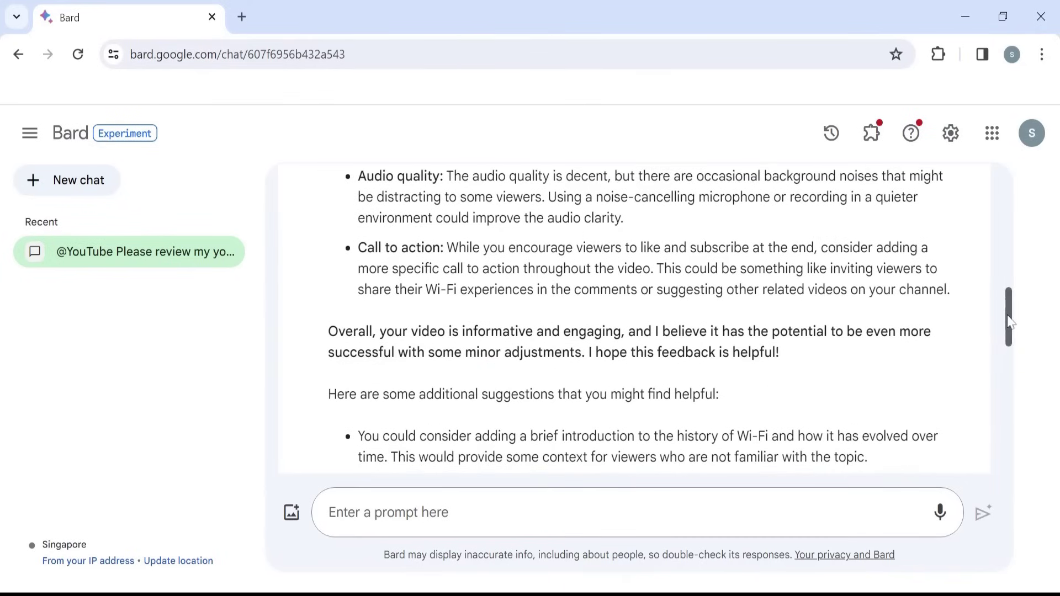
scroll(1011, 324, "down", 1)
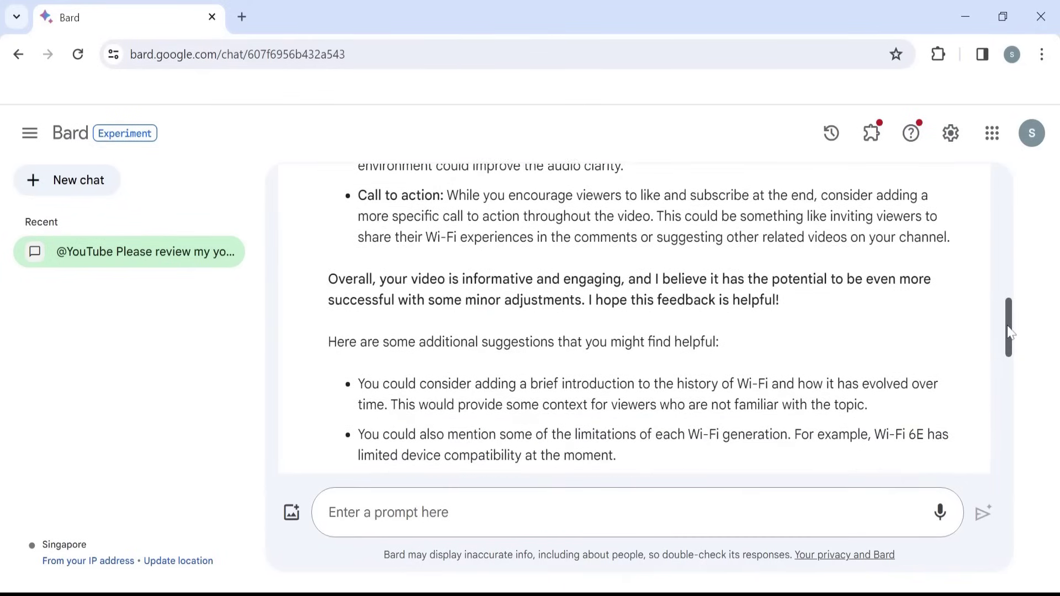
left_click_drag(1011, 326, 1011, 348)
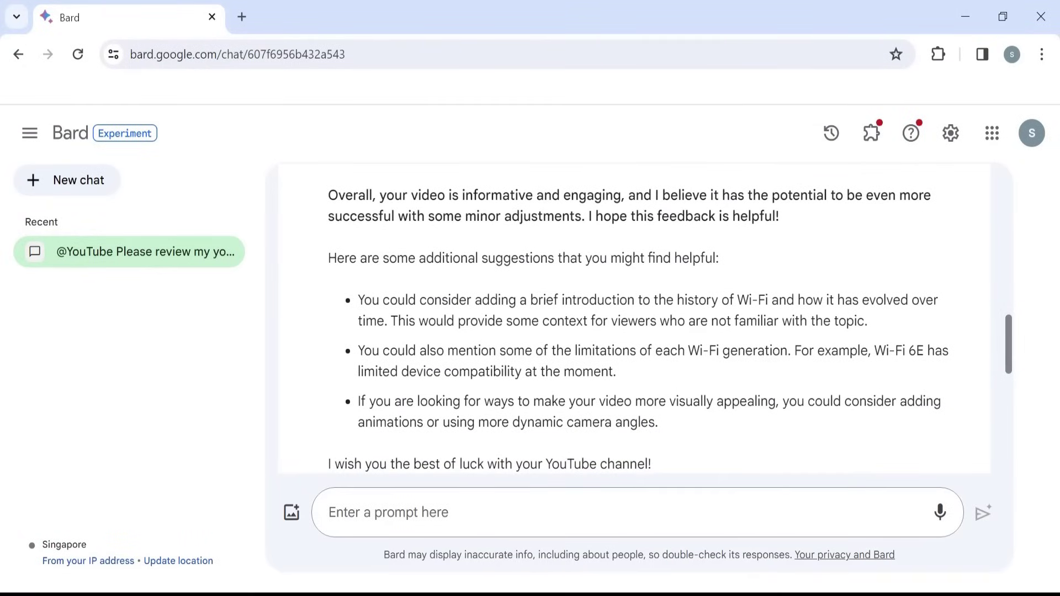
left_click_drag(328, 196, 792, 228)
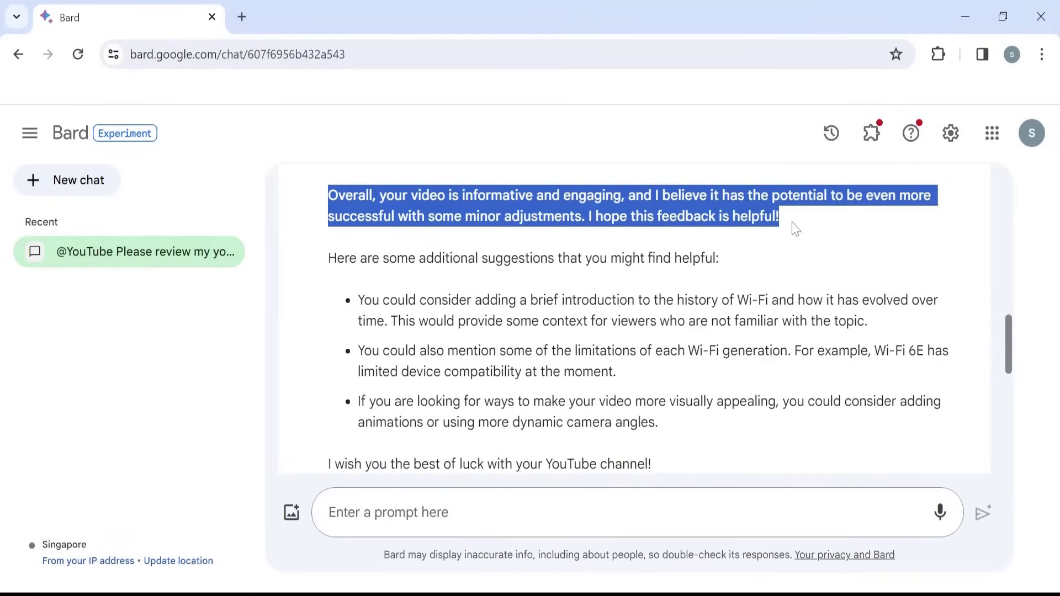